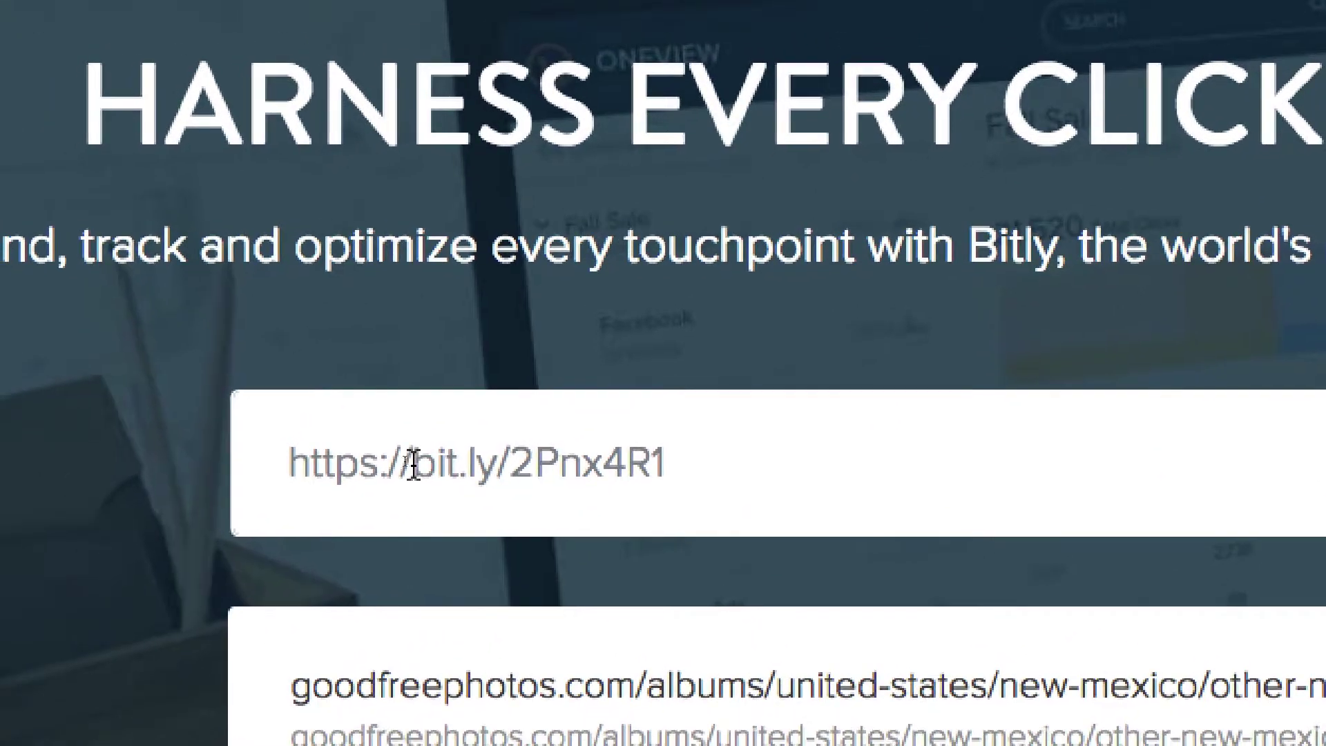
click(494, 464)
click(496, 466)
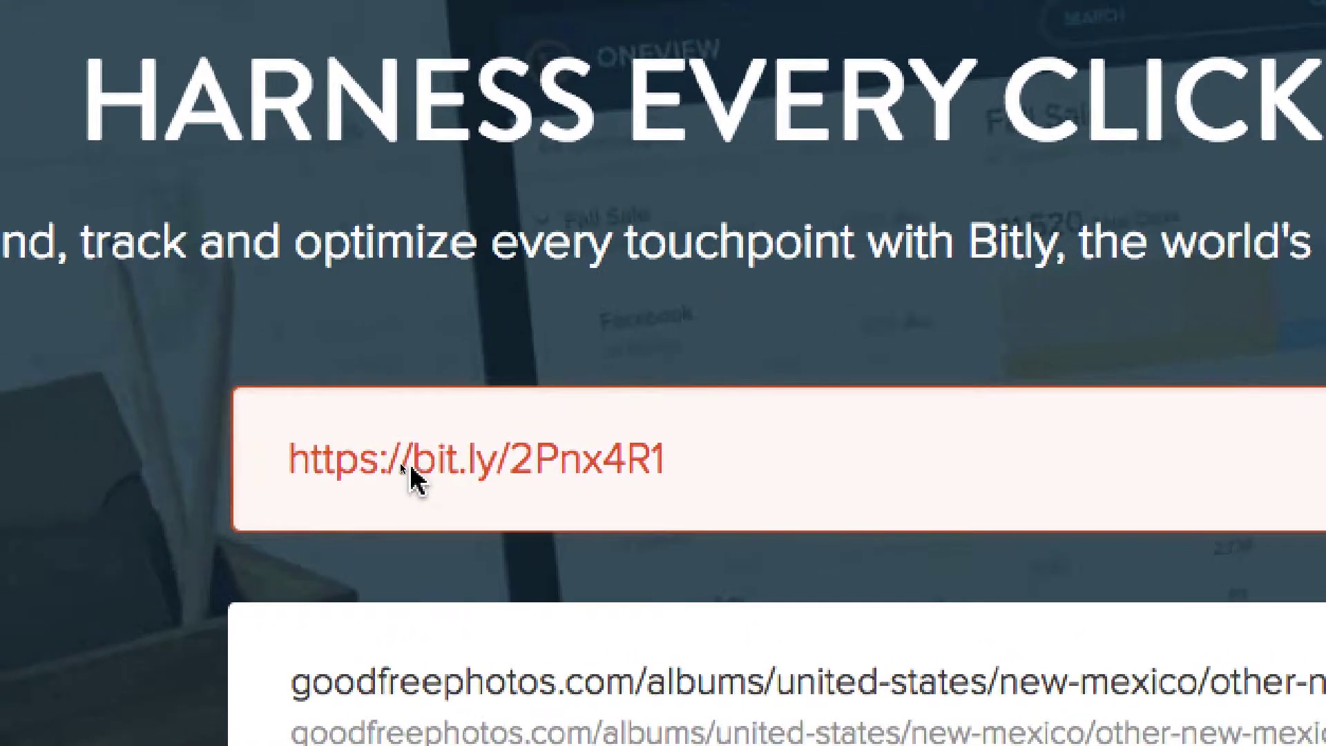
drag(357, 464, 614, 475)
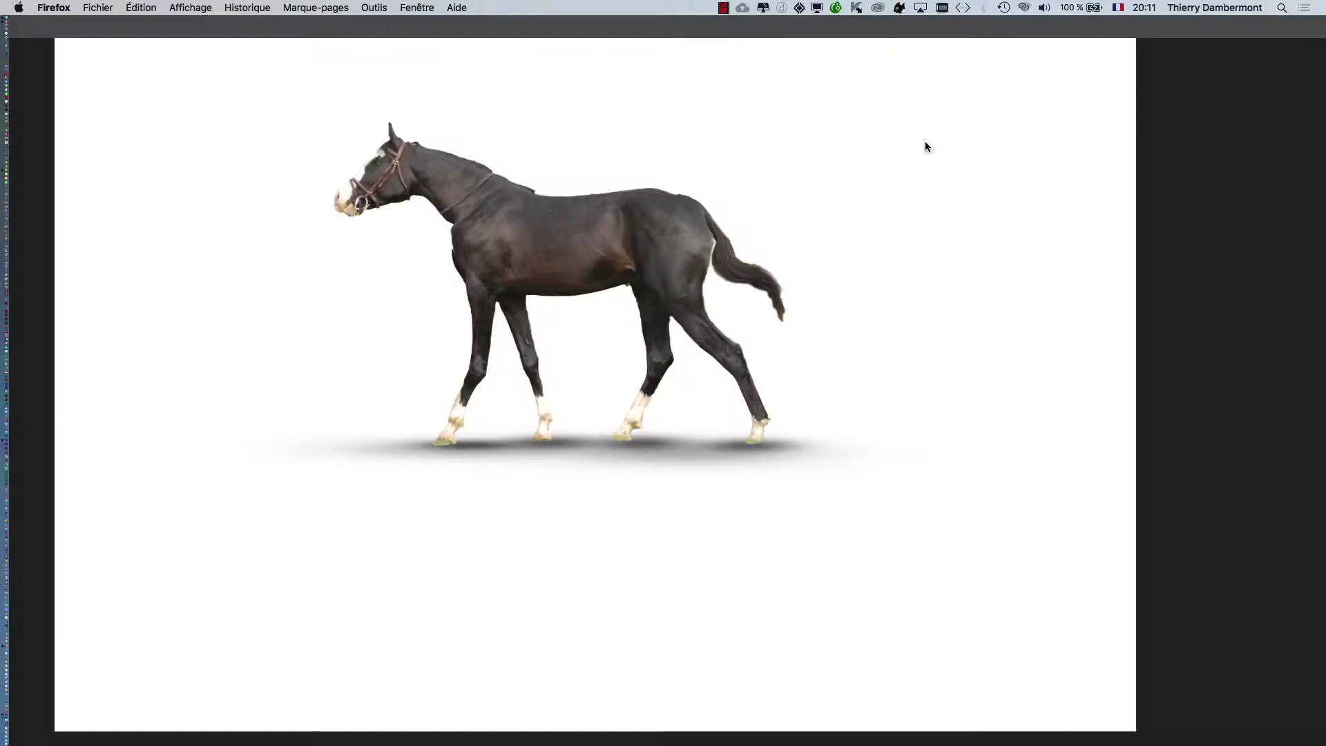
Switch to Photoshop and open the New Mexico street JPEG from the IFAP 5 folder
key(super+Tab)
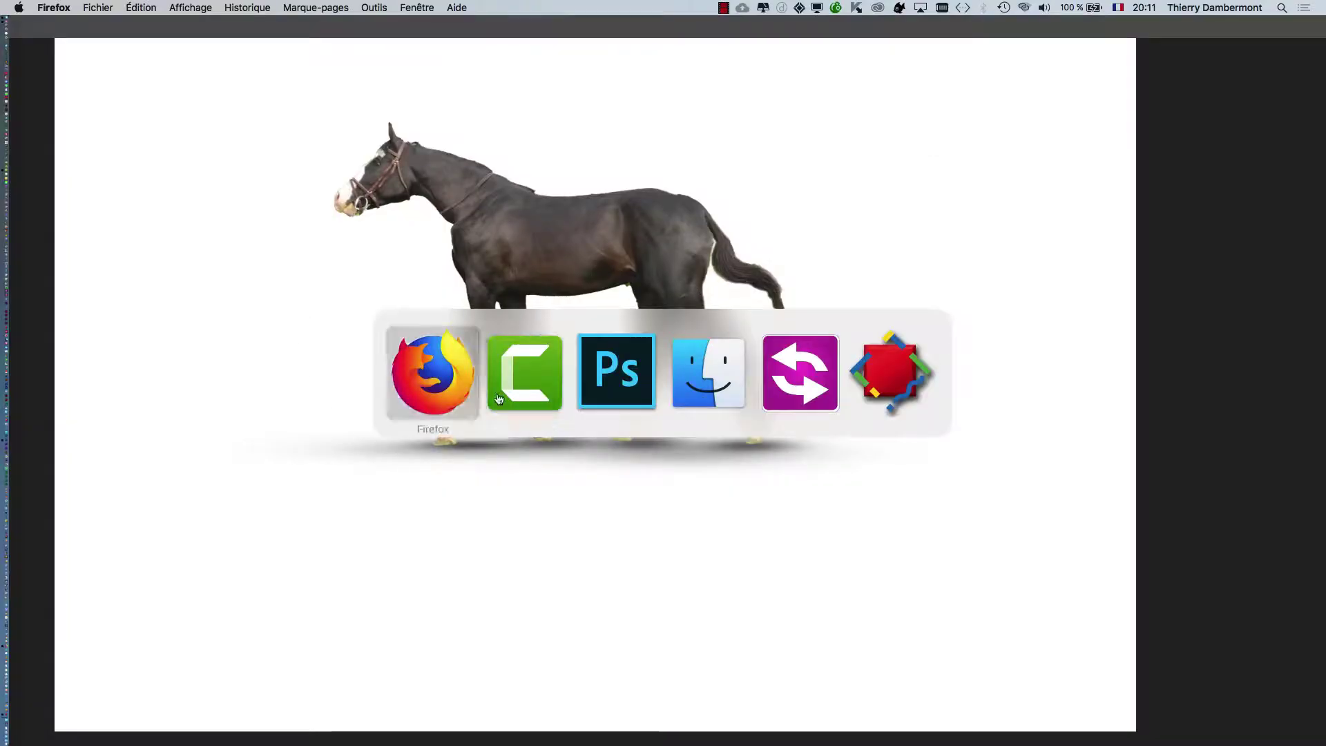
key(super+Tab)
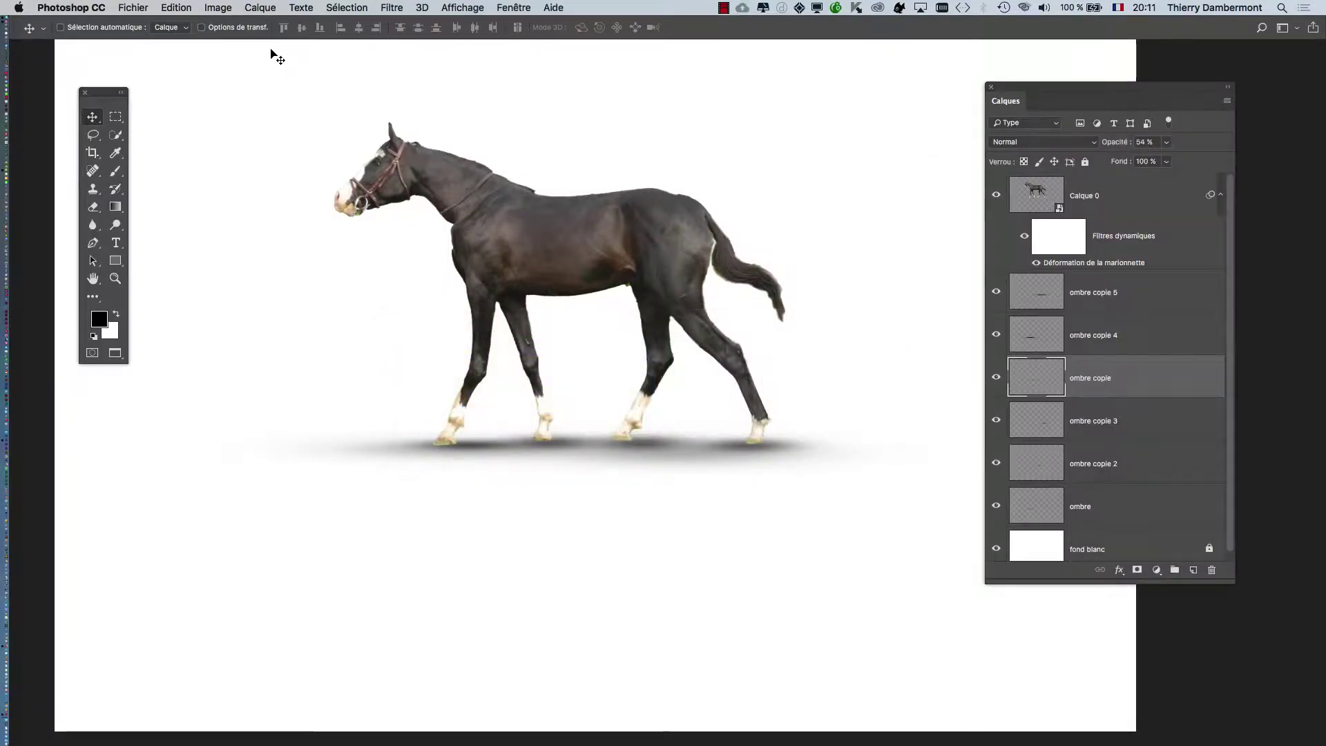
click(133, 8)
click(135, 37)
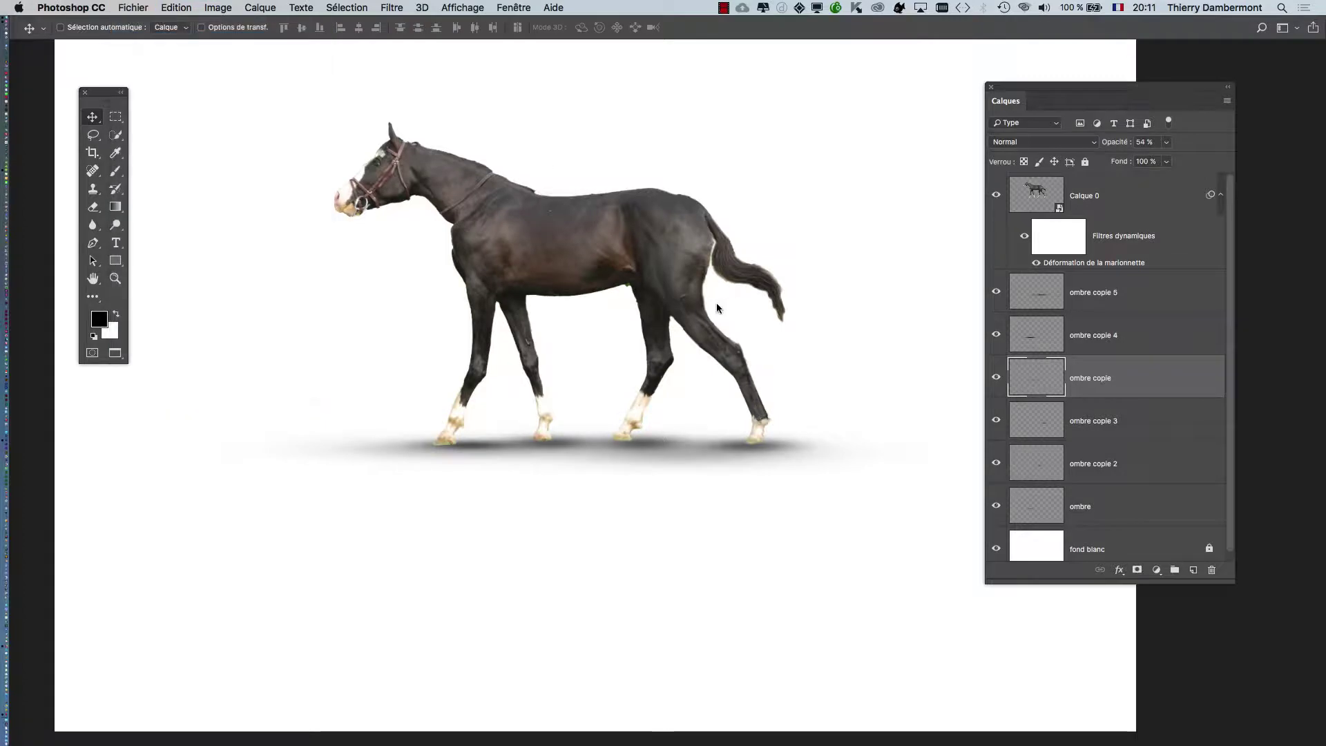
click(506, 275)
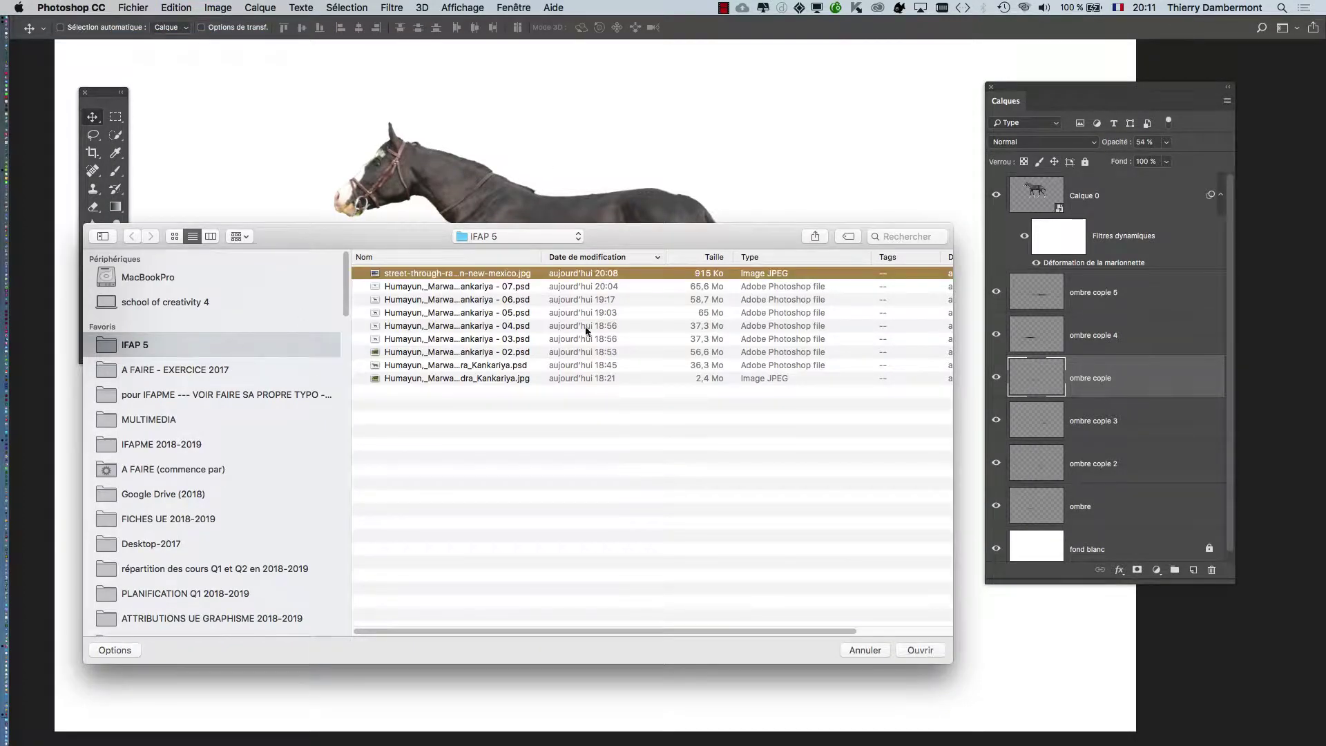
click(917, 649)
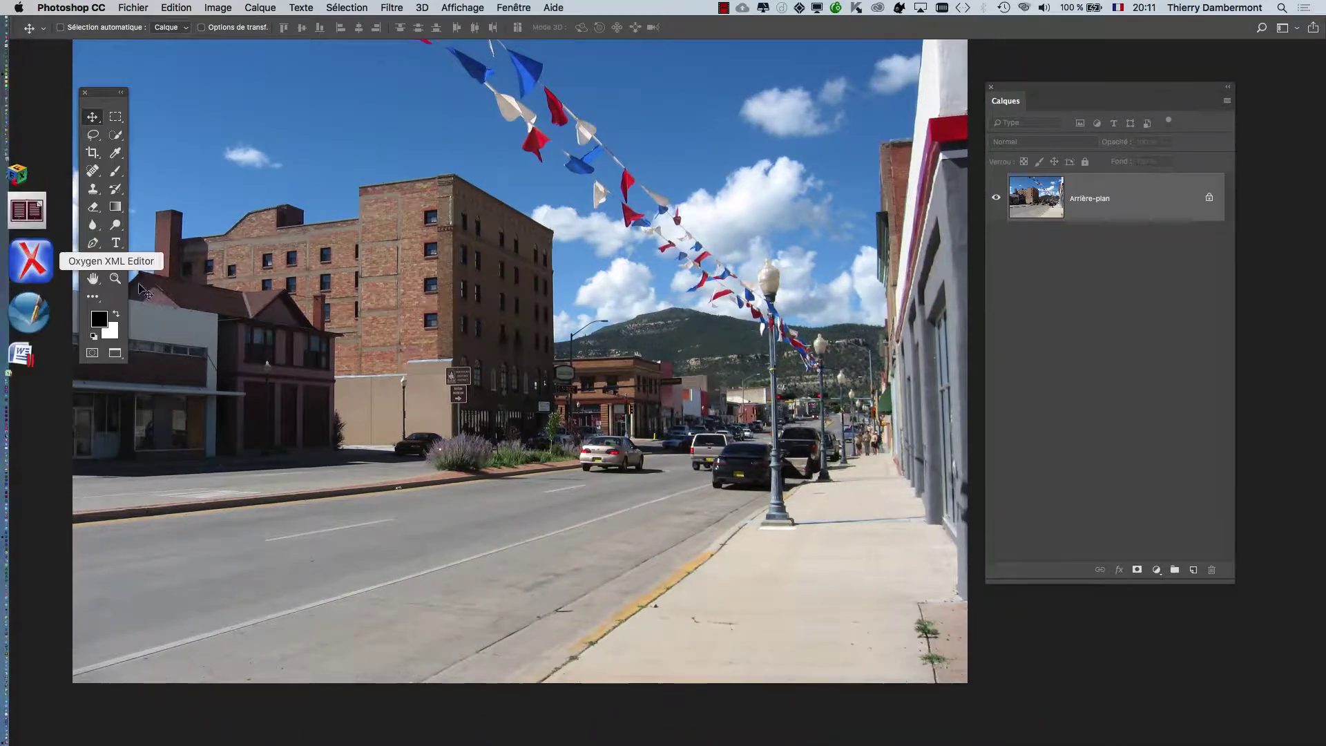
Display the grid (Grille) over the whole street photo
double_click(116, 285)
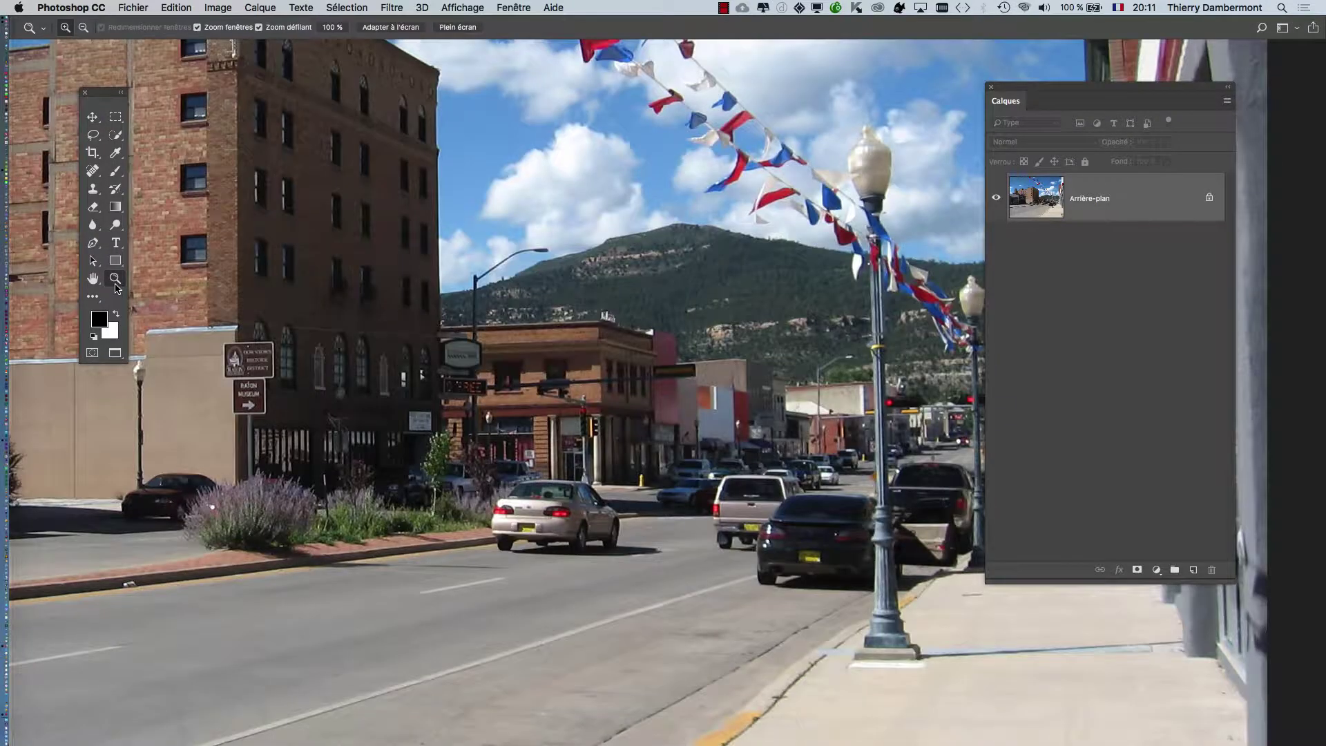
drag(354, 319, 717, 334)
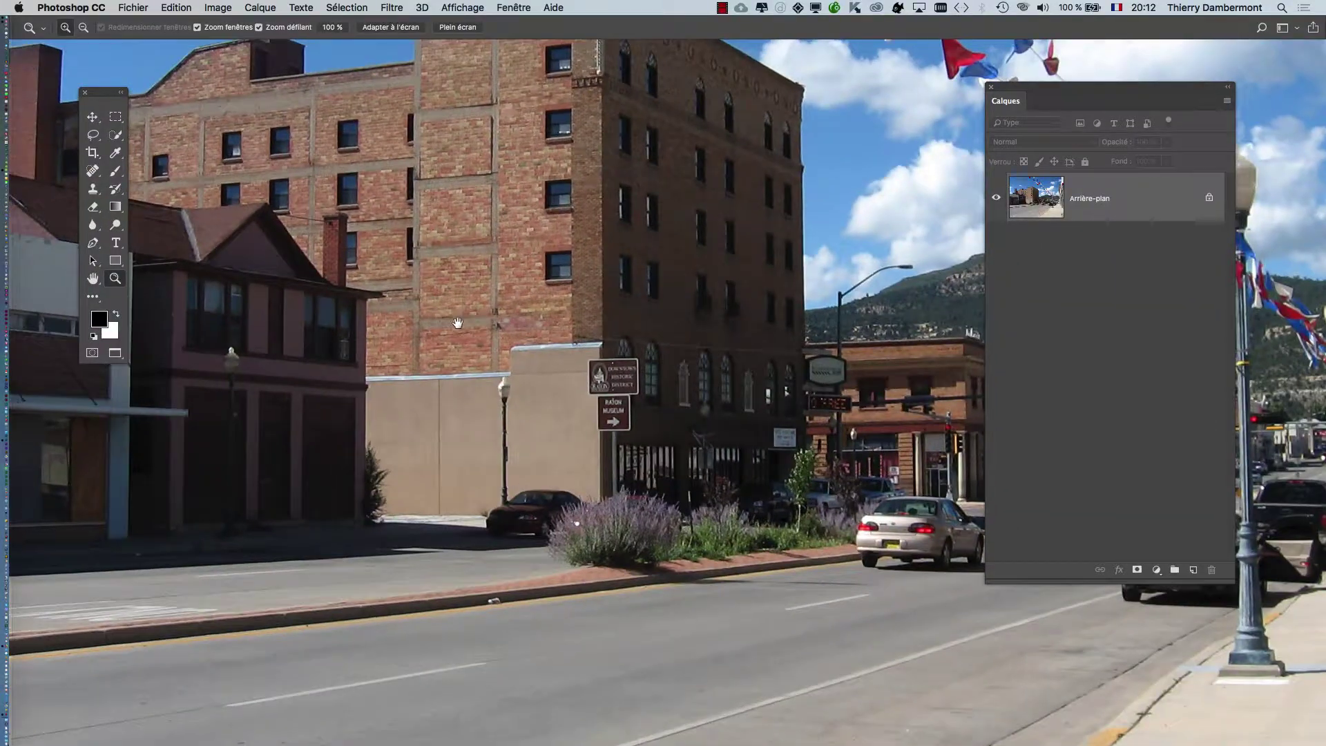
drag(458, 322, 307, 432)
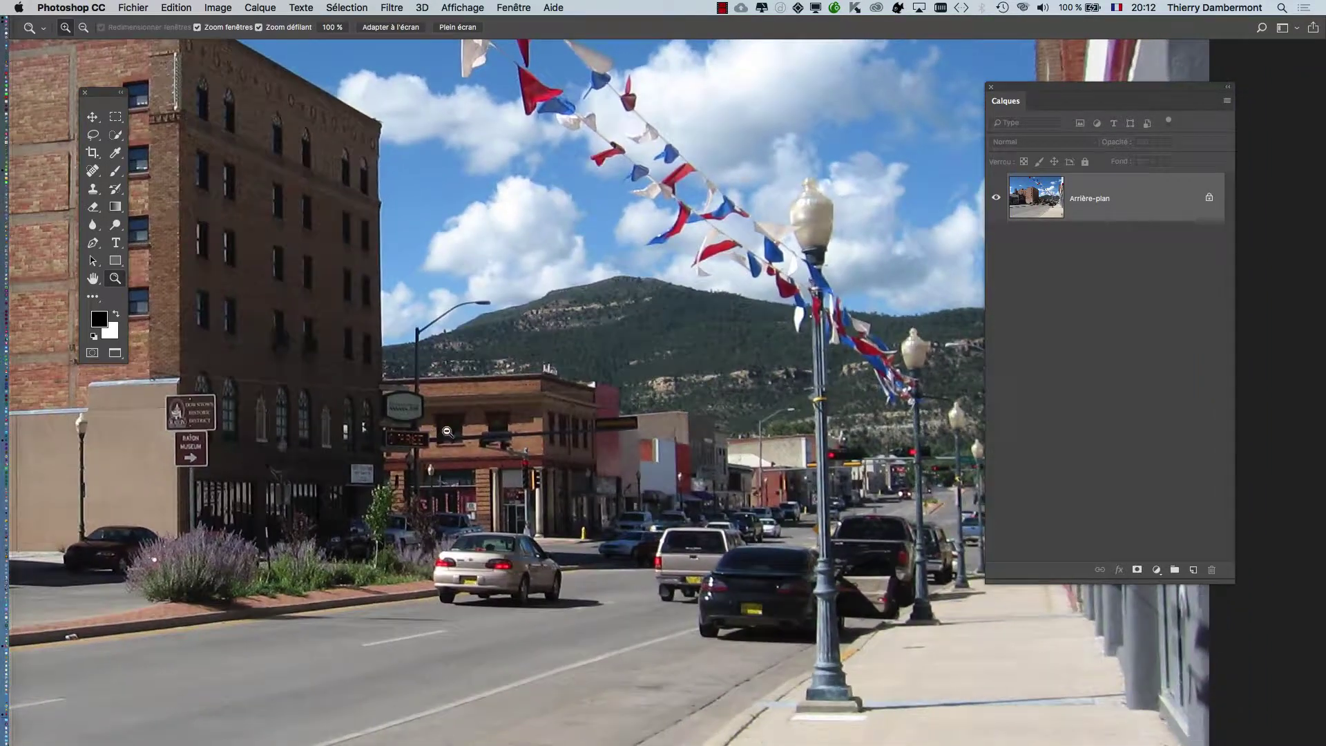
alt+click(455, 435)
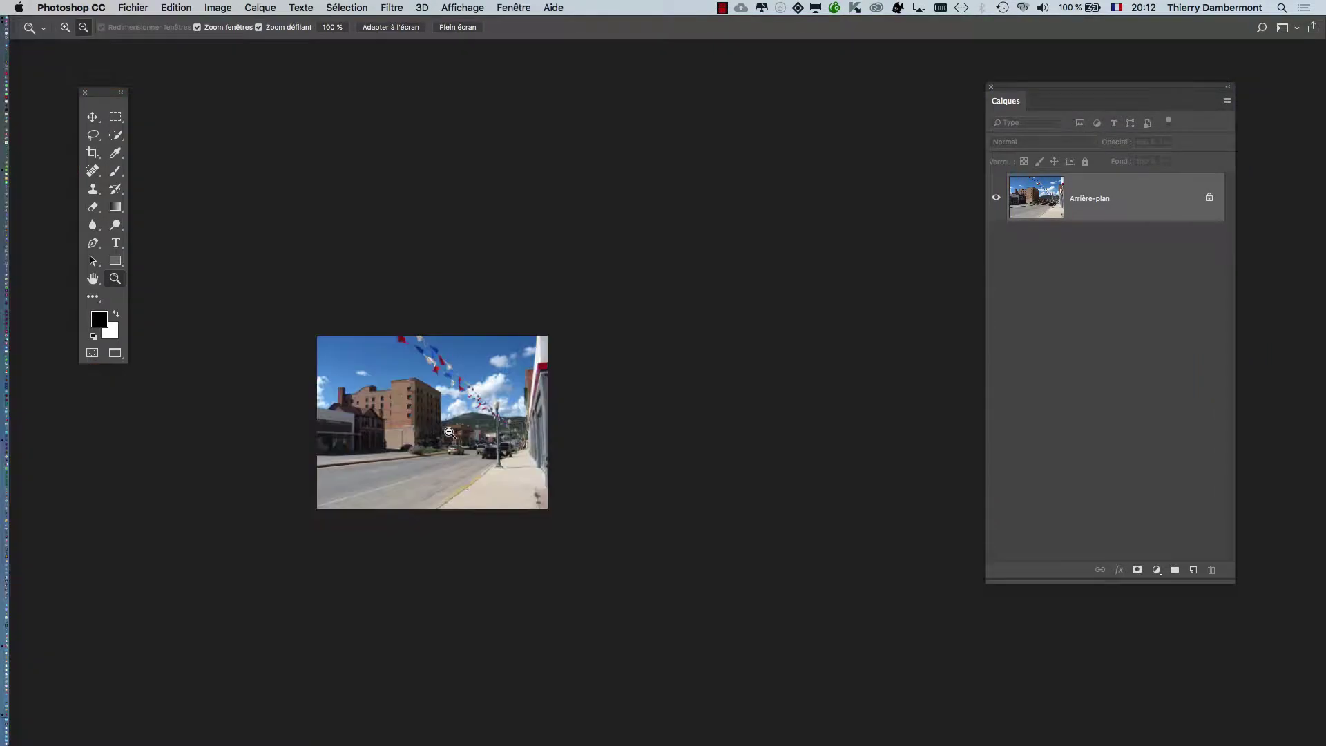
drag(455, 435, 606, 431)
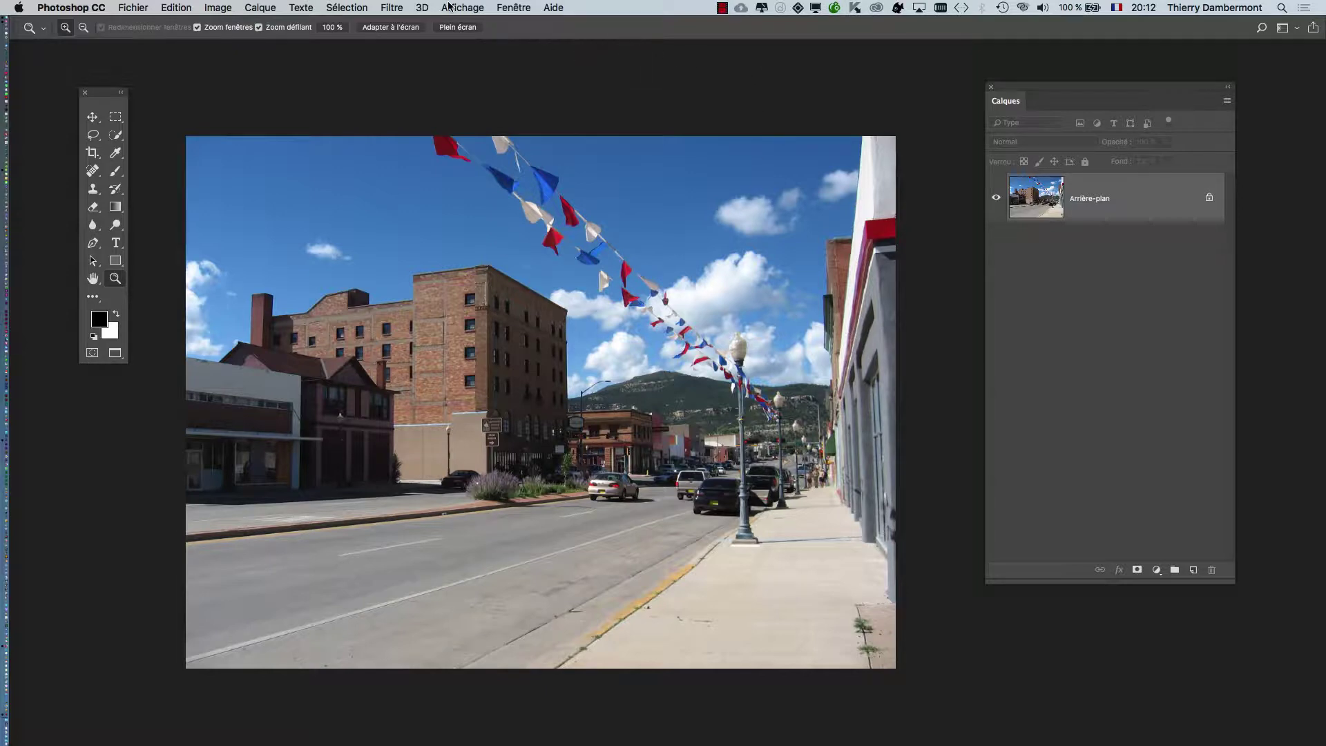
click(472, 10)
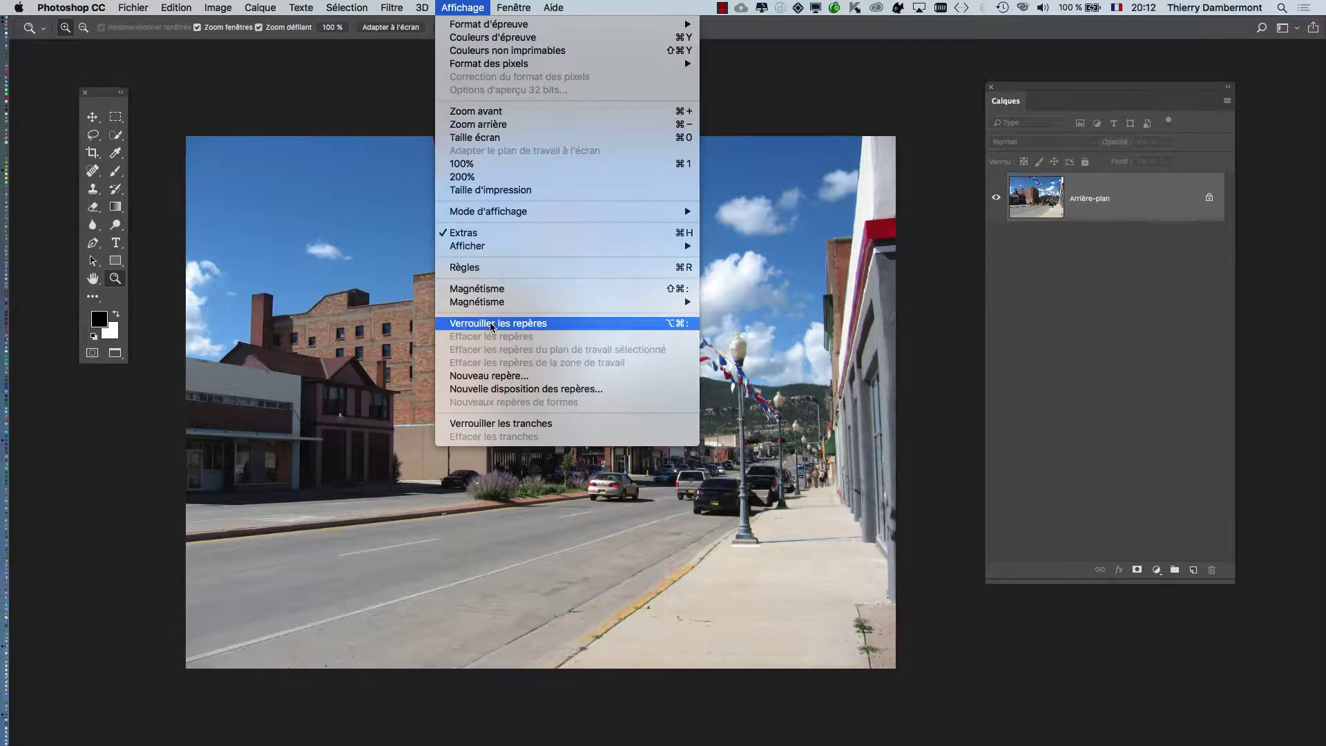
mouse_move(505, 302)
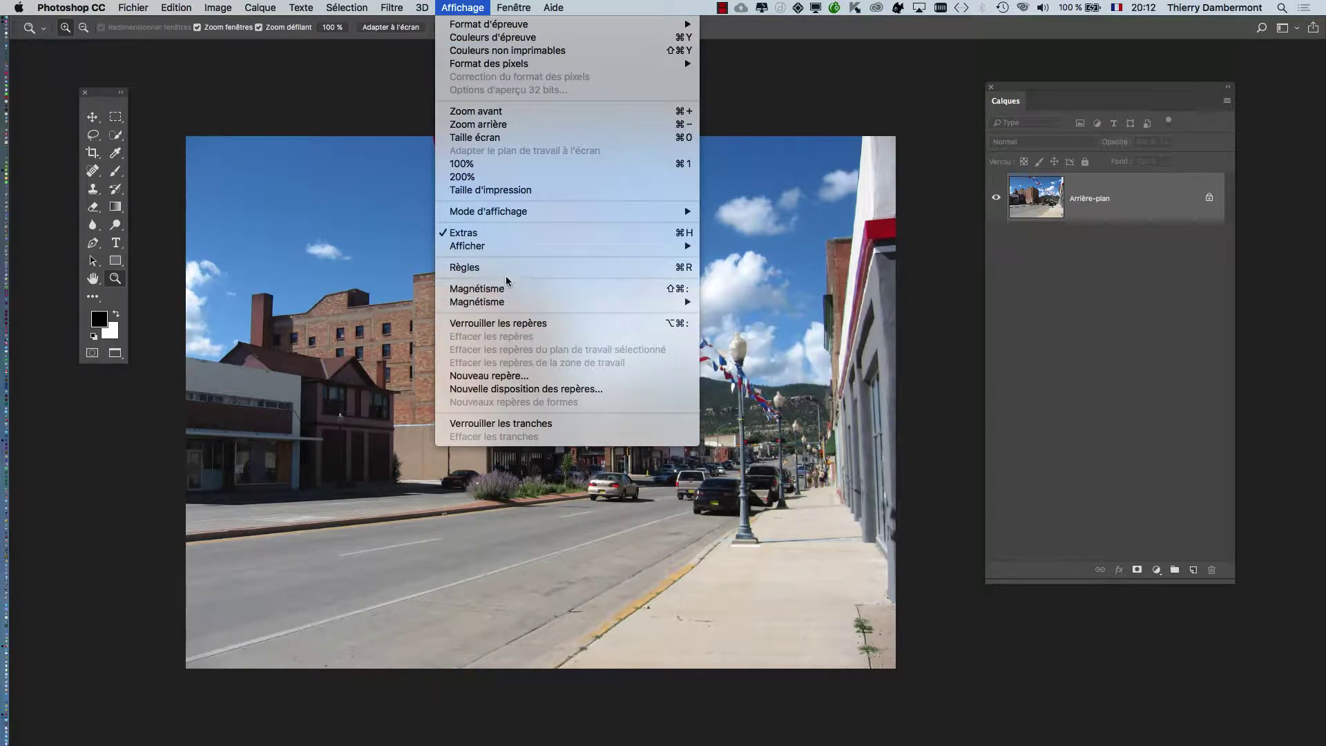
mouse_move(500, 248)
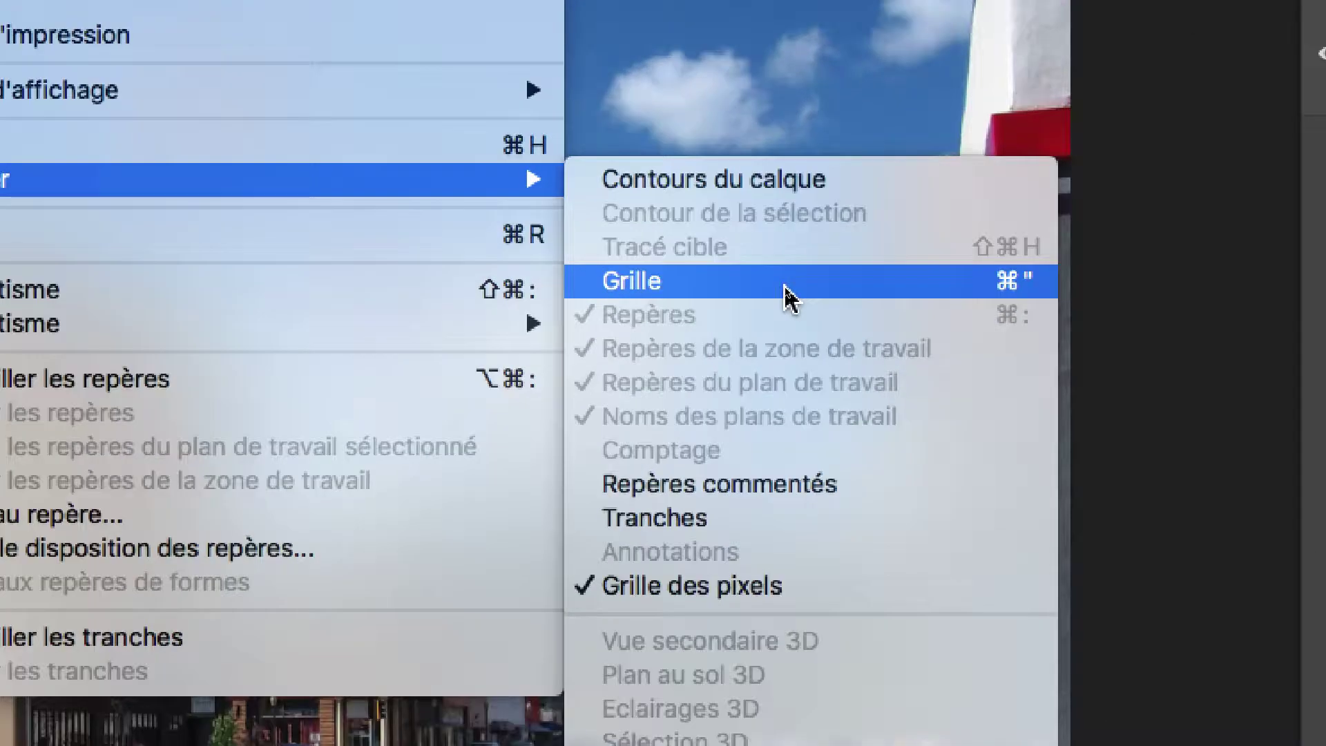
click(786, 286)
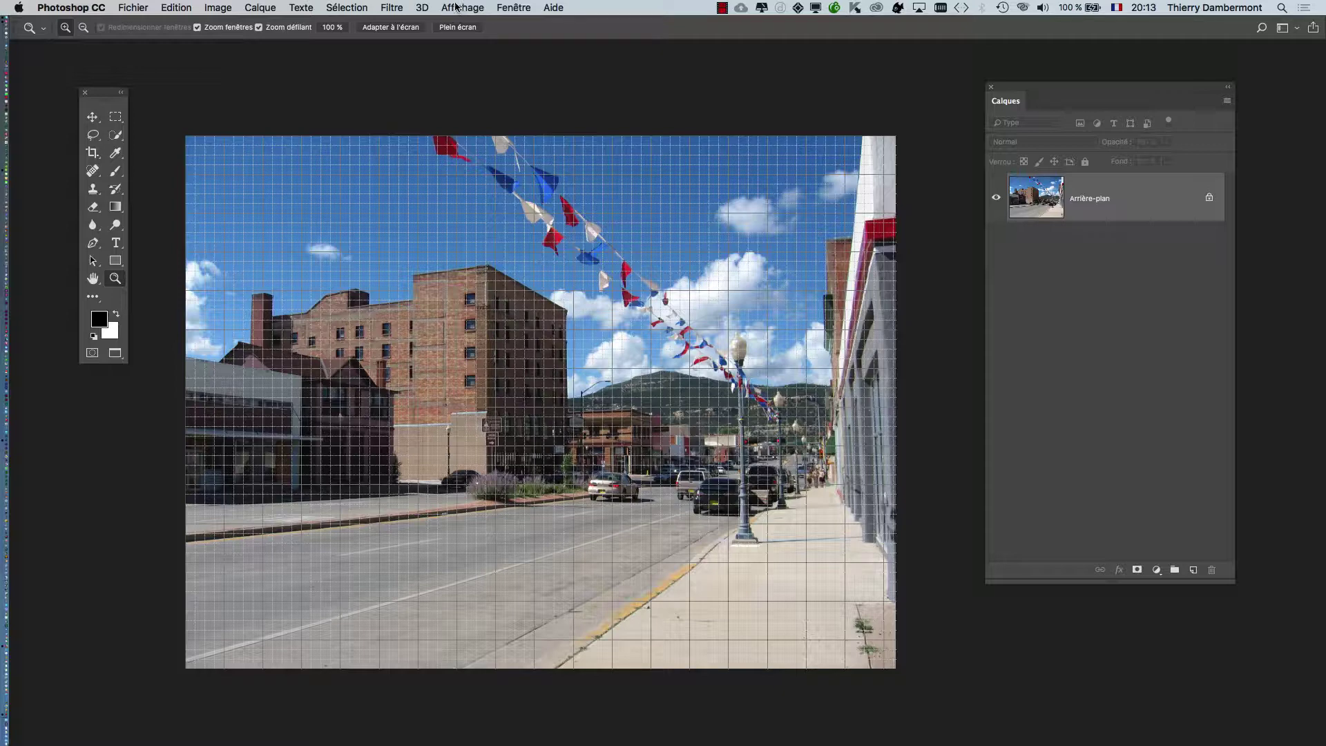
Set the grid subdivisions to 1 in the guides, grid and slices preferences (Repères, grille et tranches)
click(99, 6)
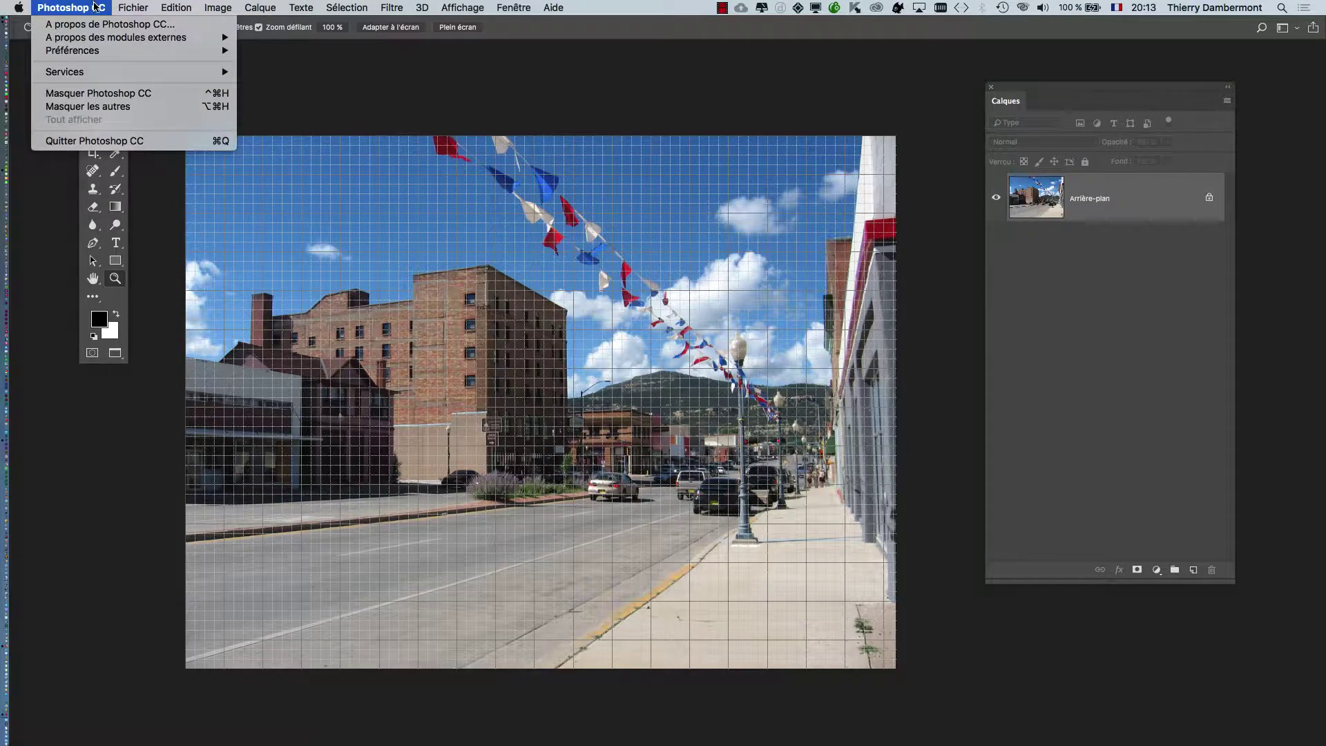
mouse_move(109, 58)
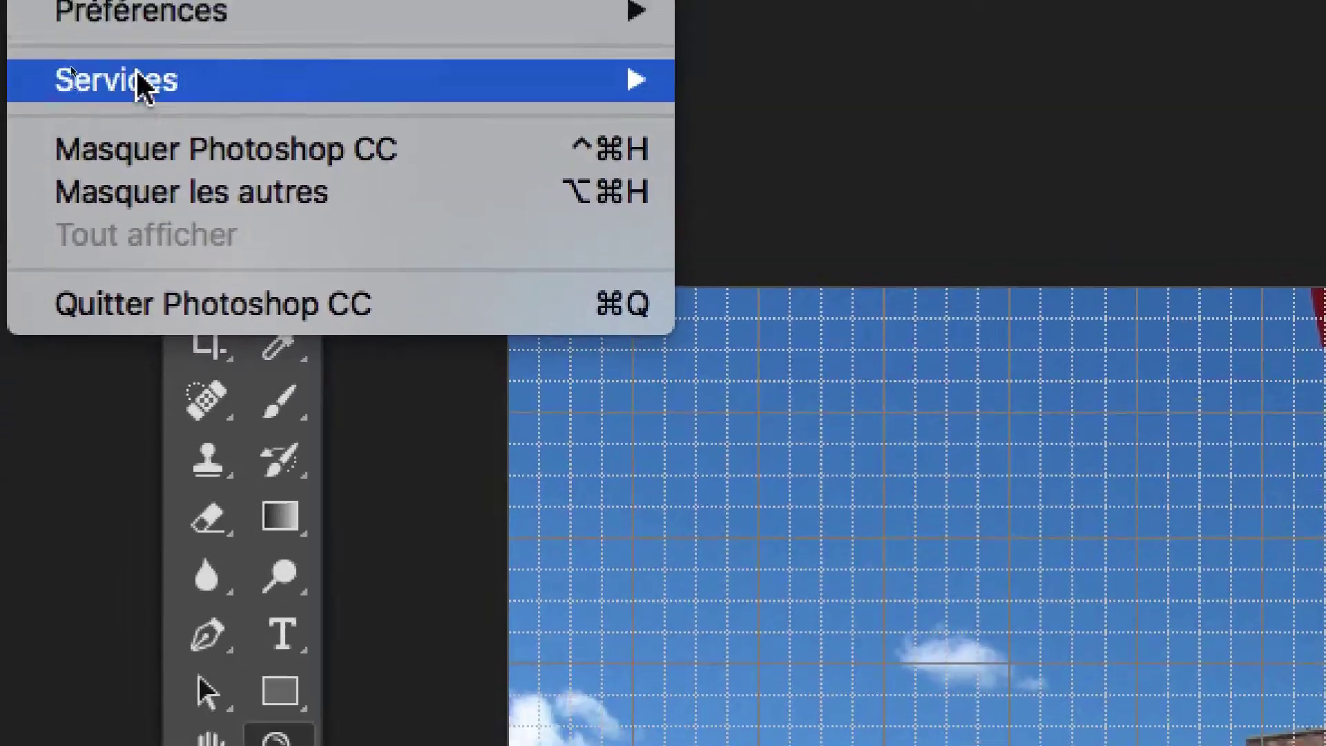
mouse_move(27, 165)
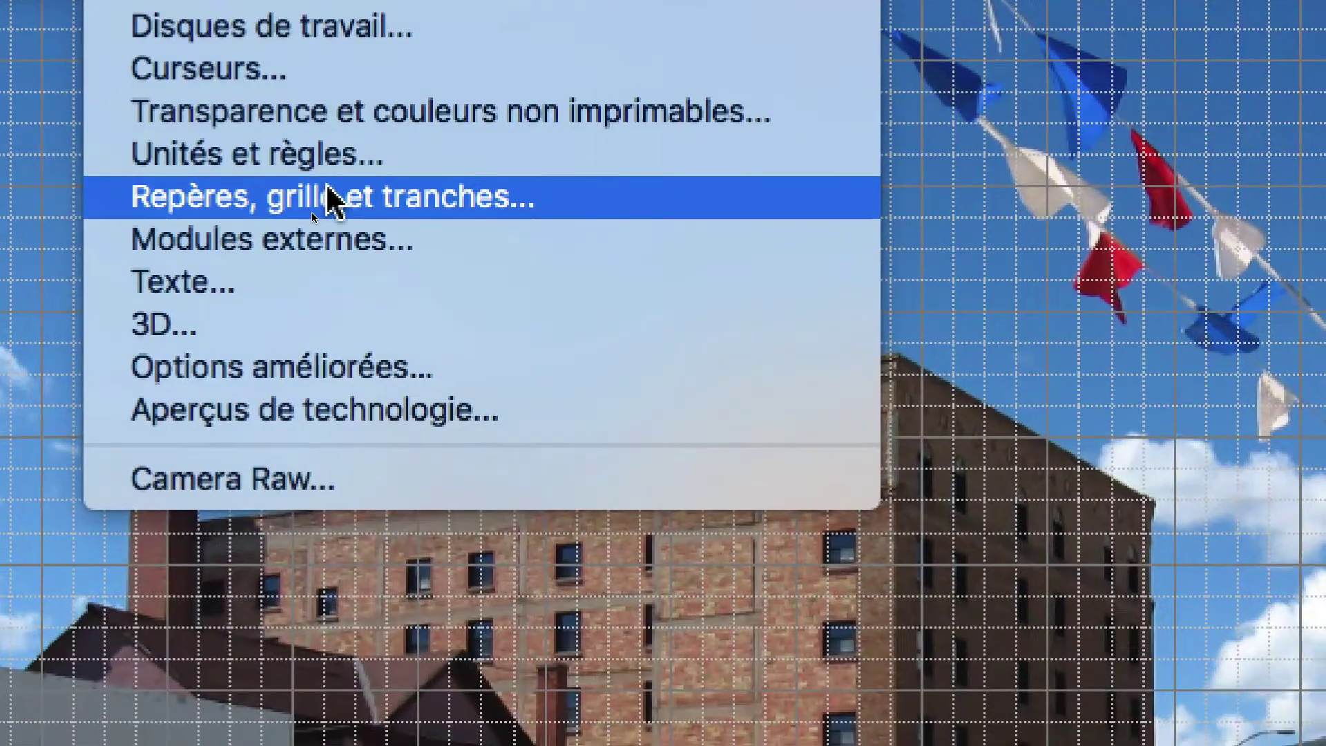
click(327, 186)
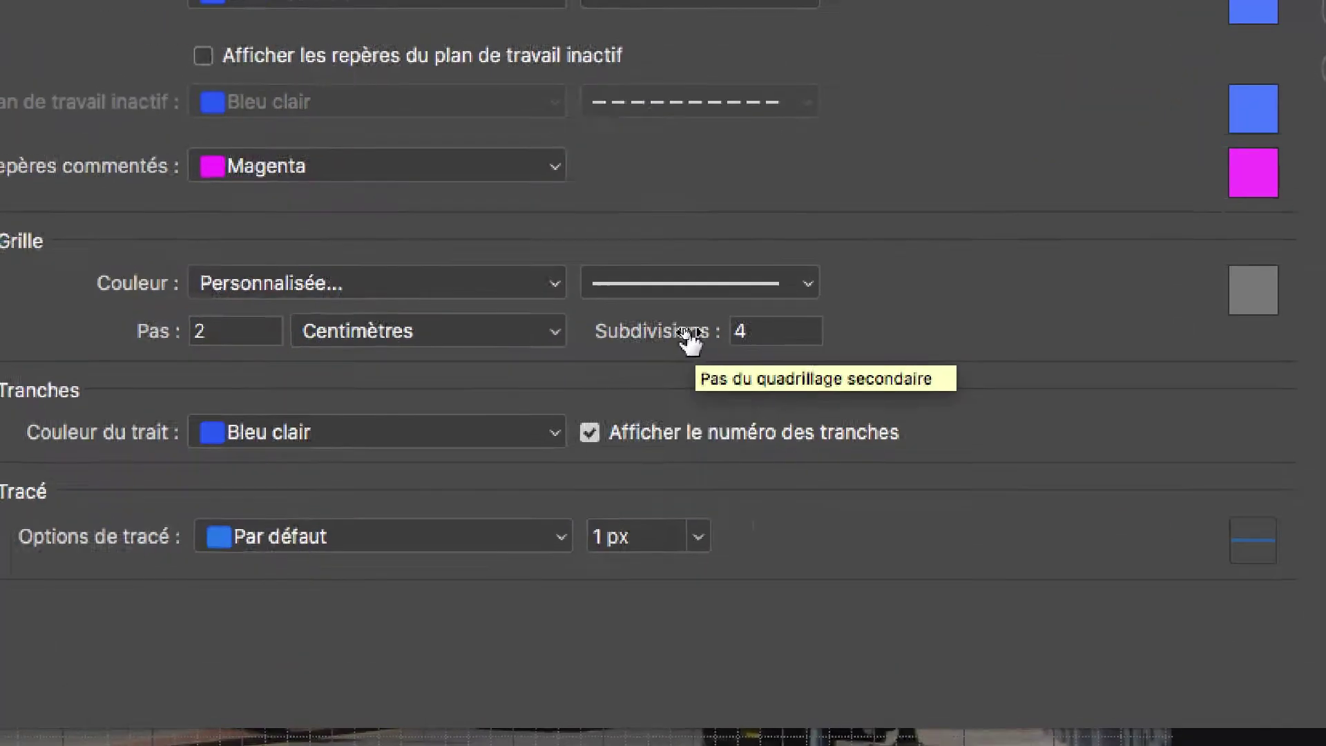
click(714, 337)
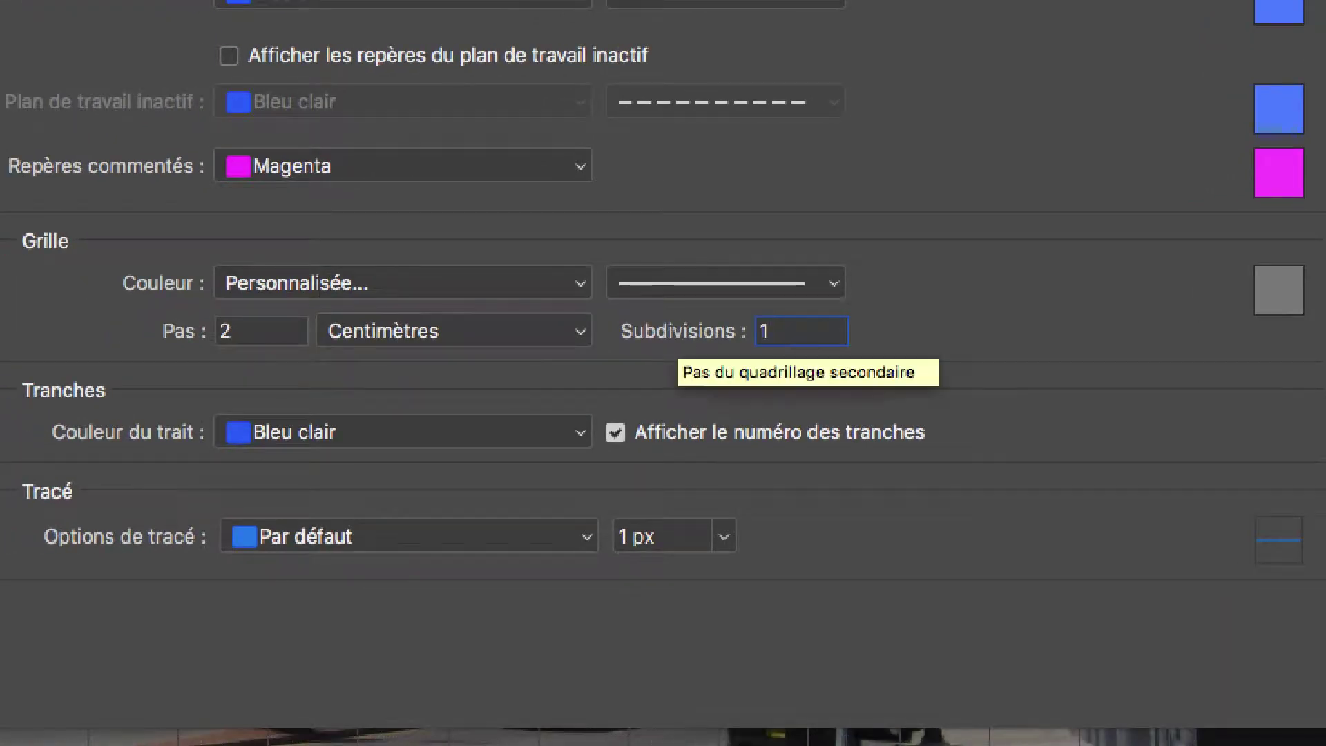
Set the grid spacing to 100 pixels and apply the preferences
click(408, 338)
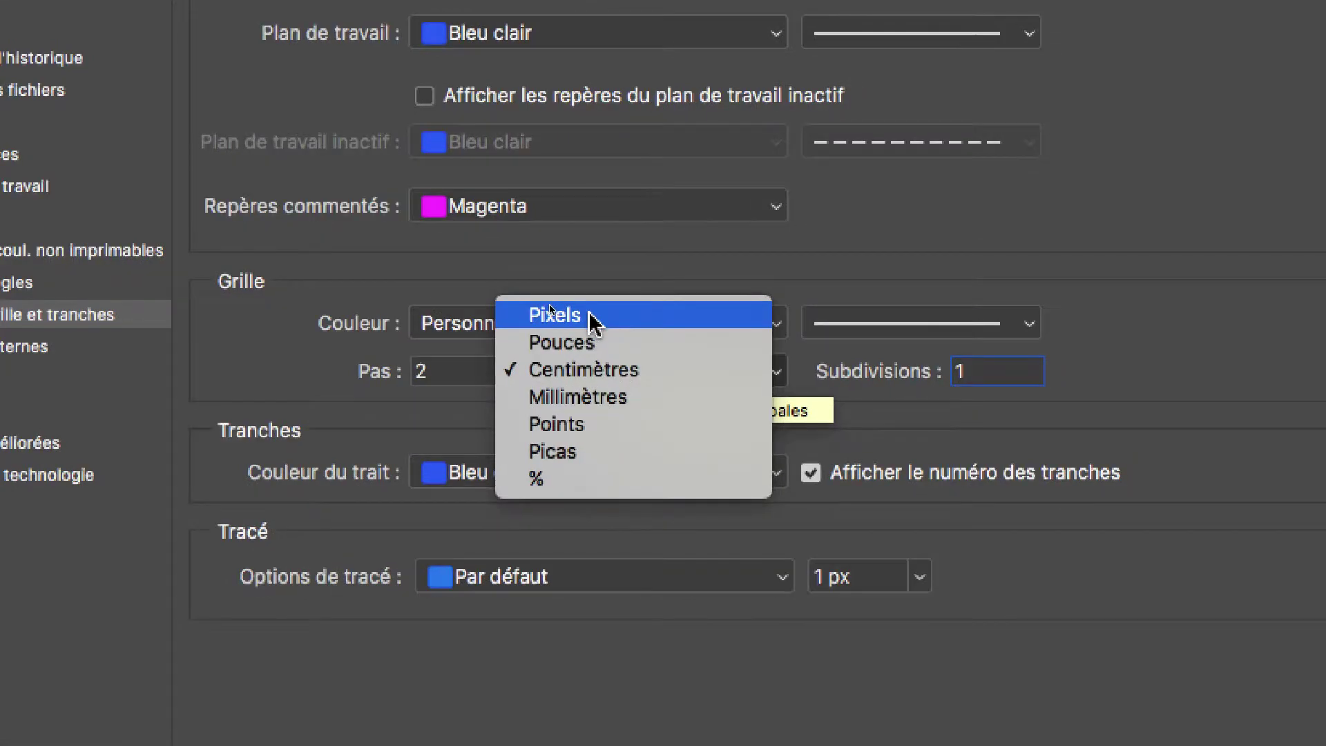
click(592, 319)
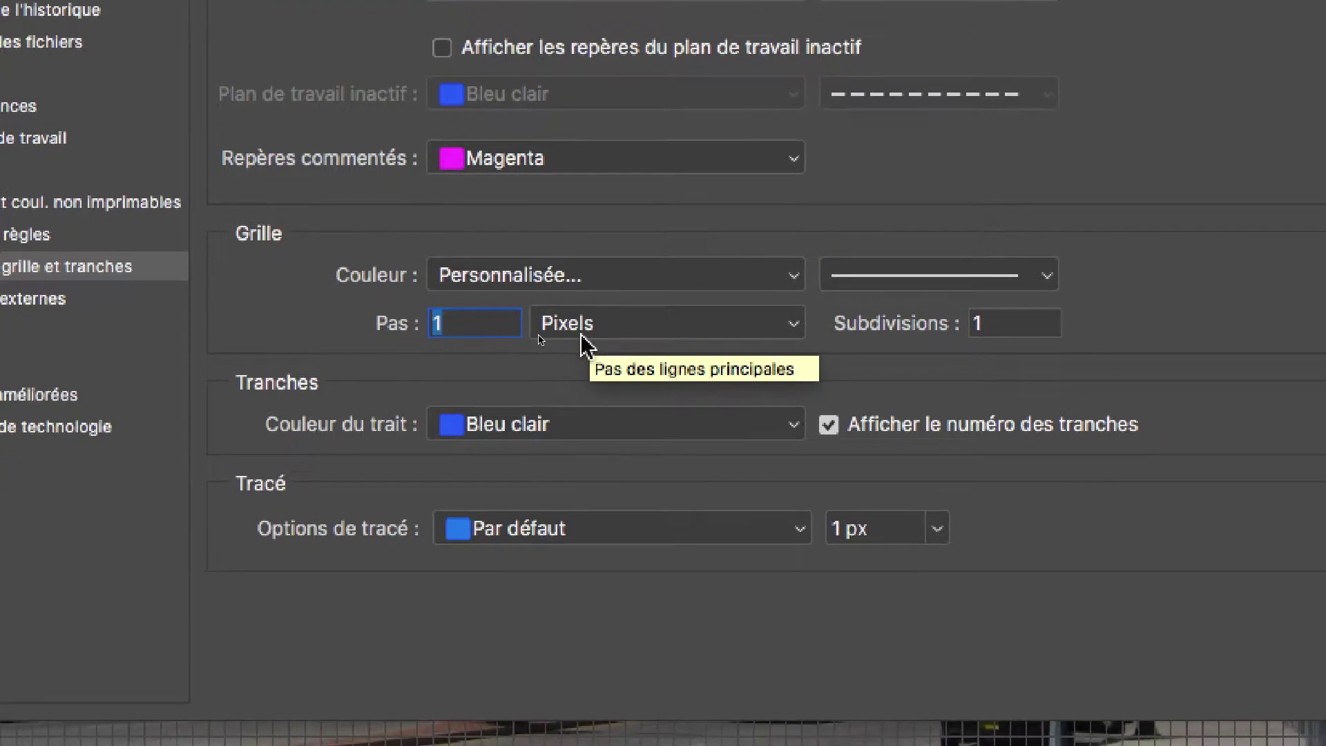
click(476, 332)
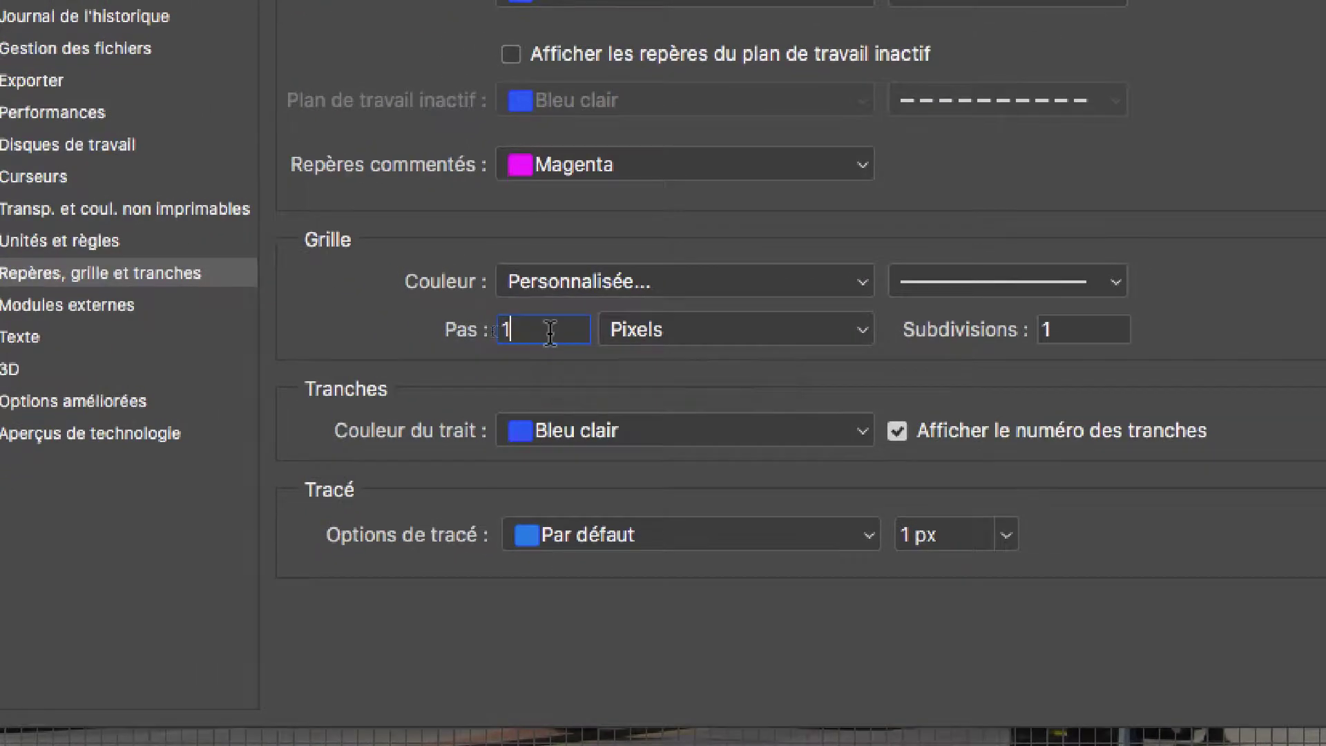
text(00)
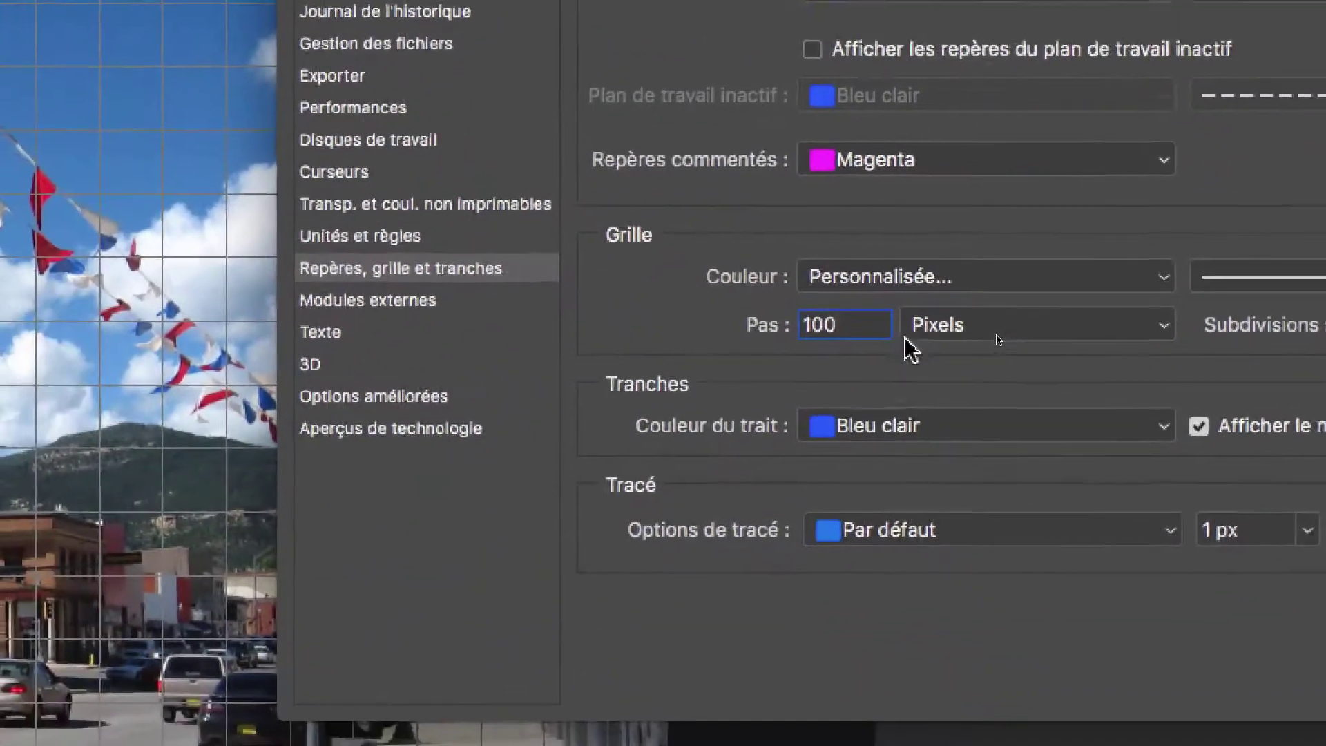
click(916, 339)
click(915, 334)
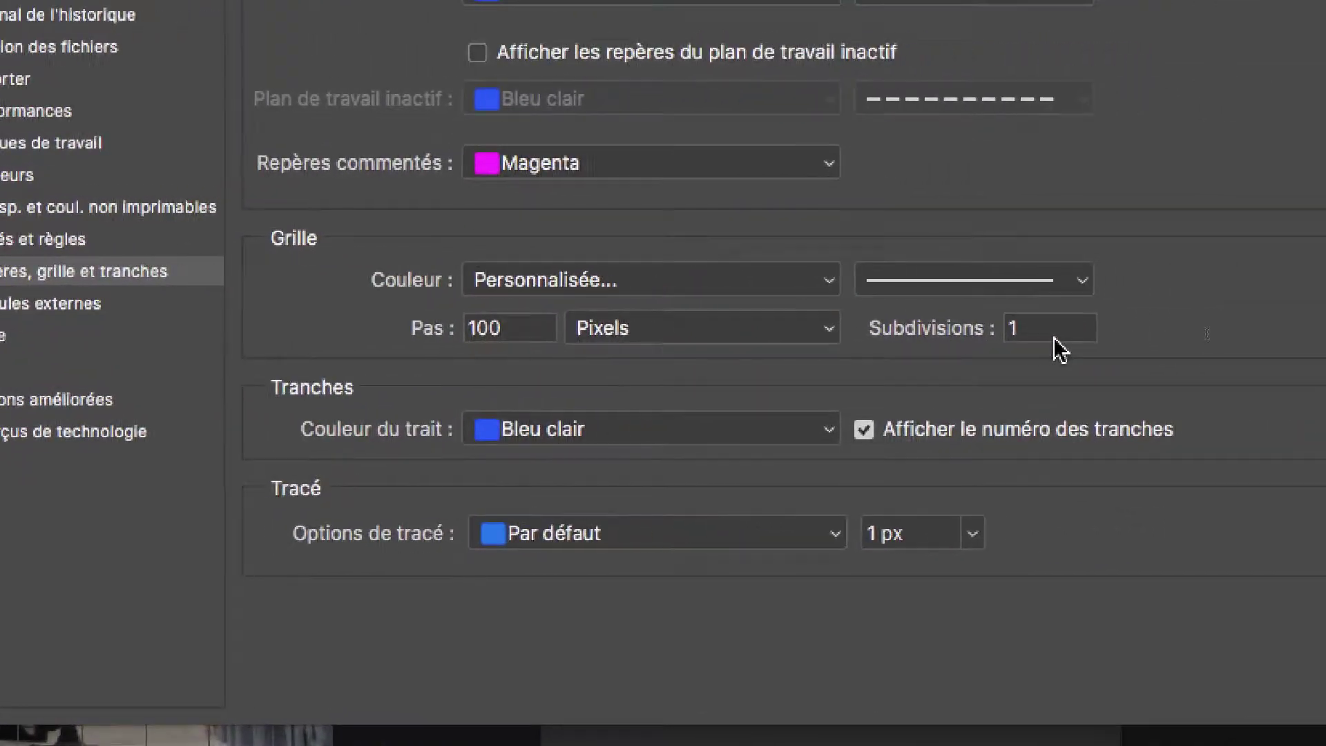
click(1050, 335)
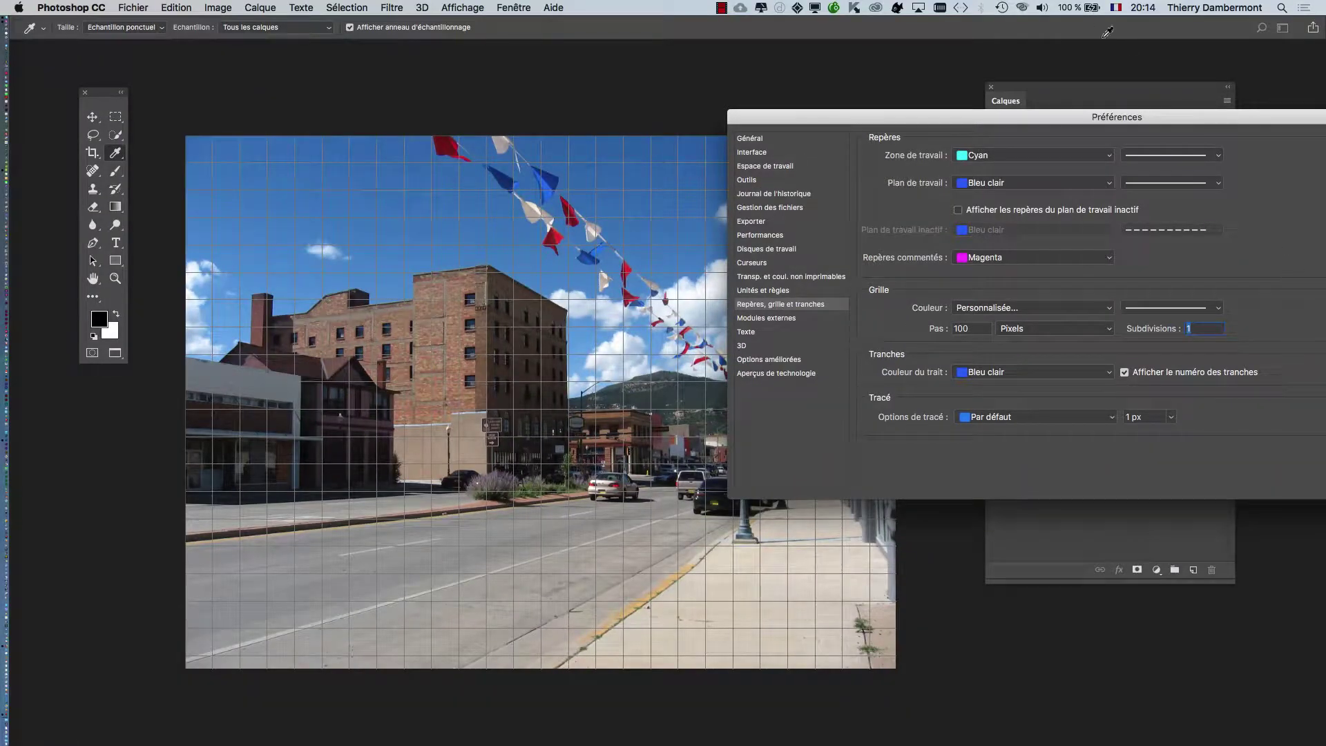
drag(1167, 119, 817, 279)
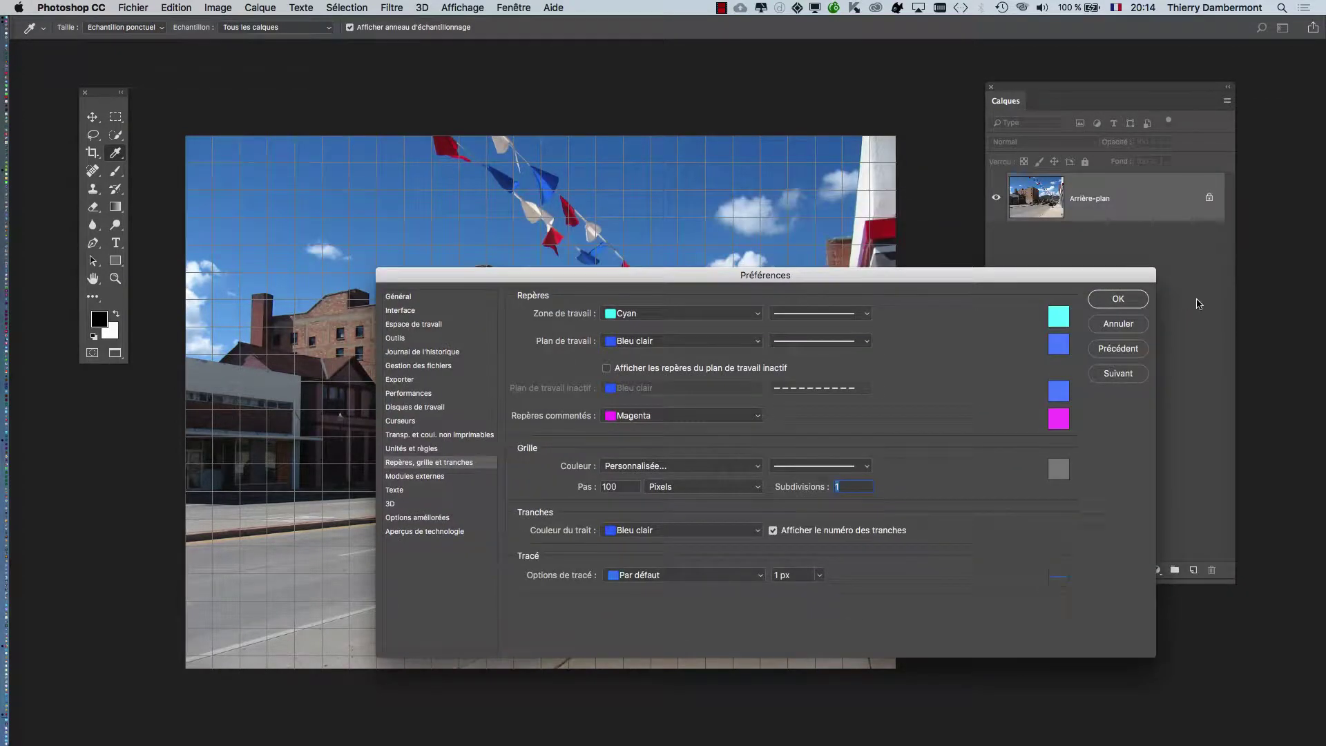
click(1118, 299)
Convert the locked background (Arrière-plan) into a regular editable layer with the default settings
key(z)
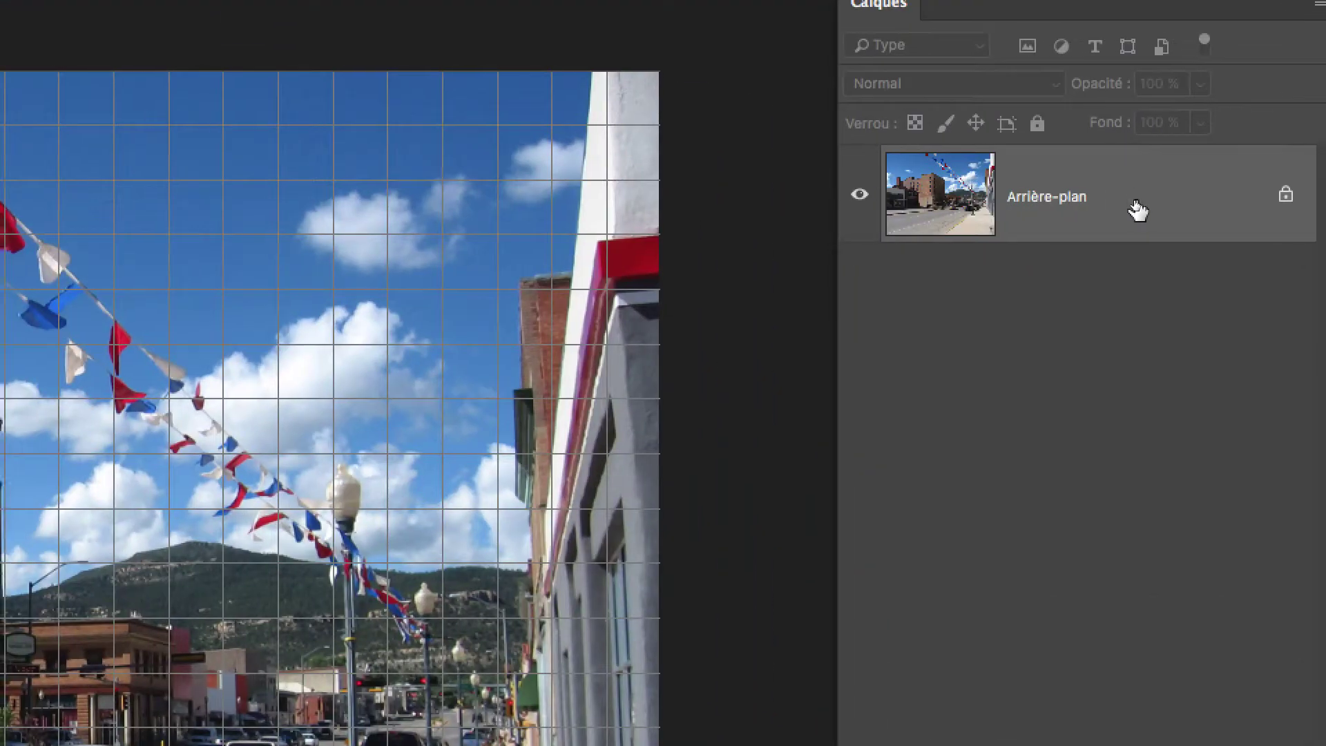
double_click(1136, 204)
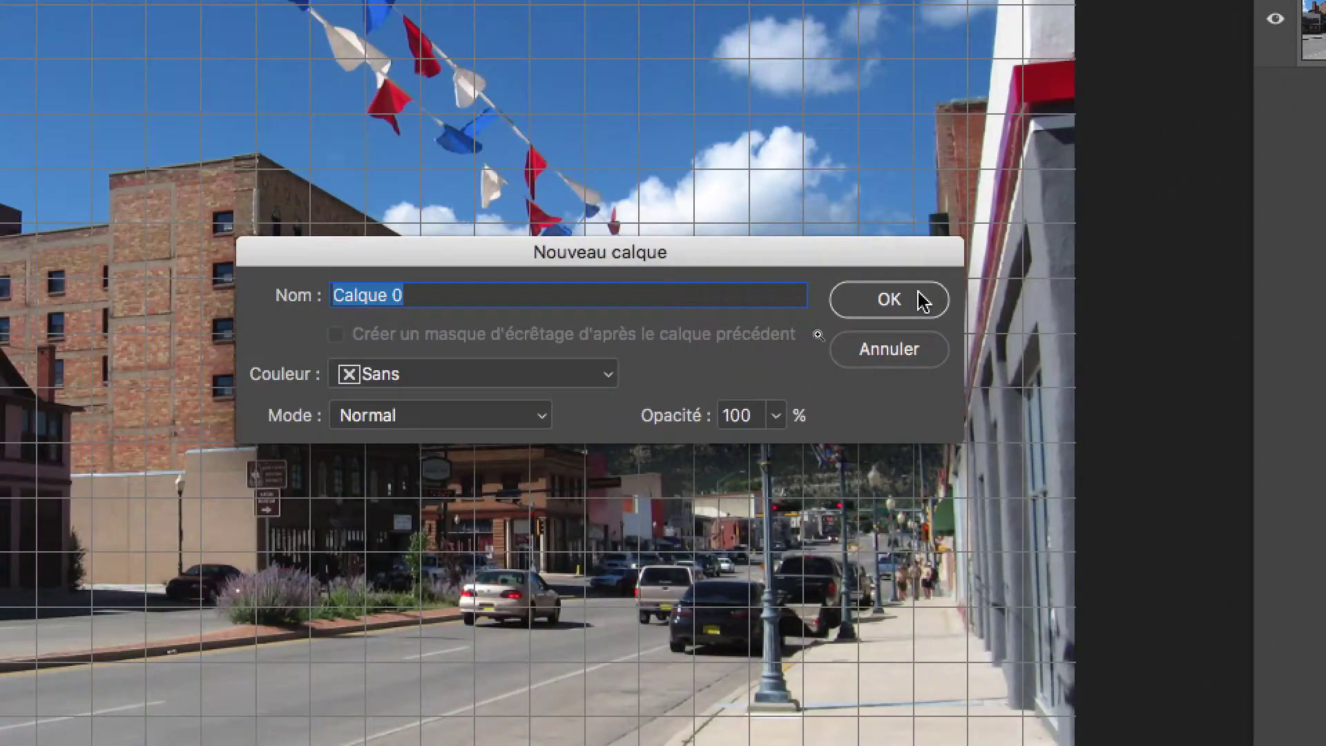
click(473, 475)
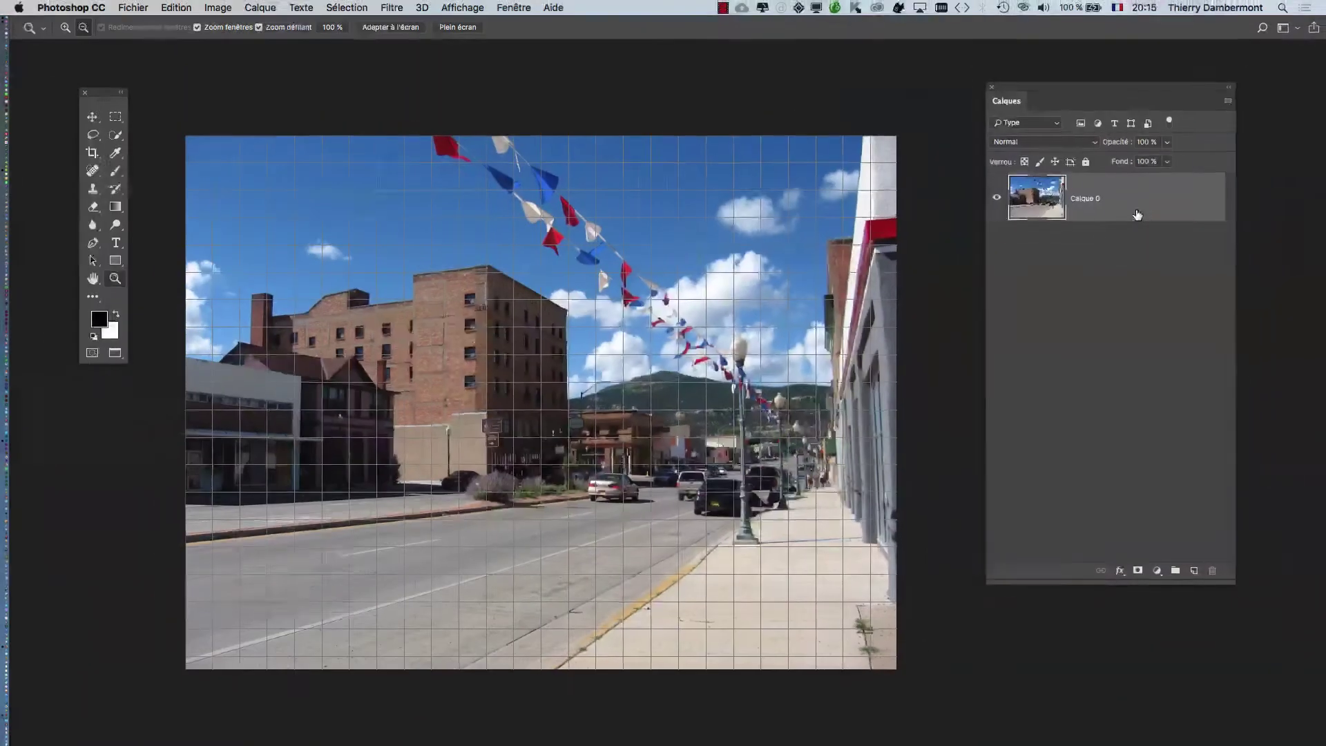
key(alt)
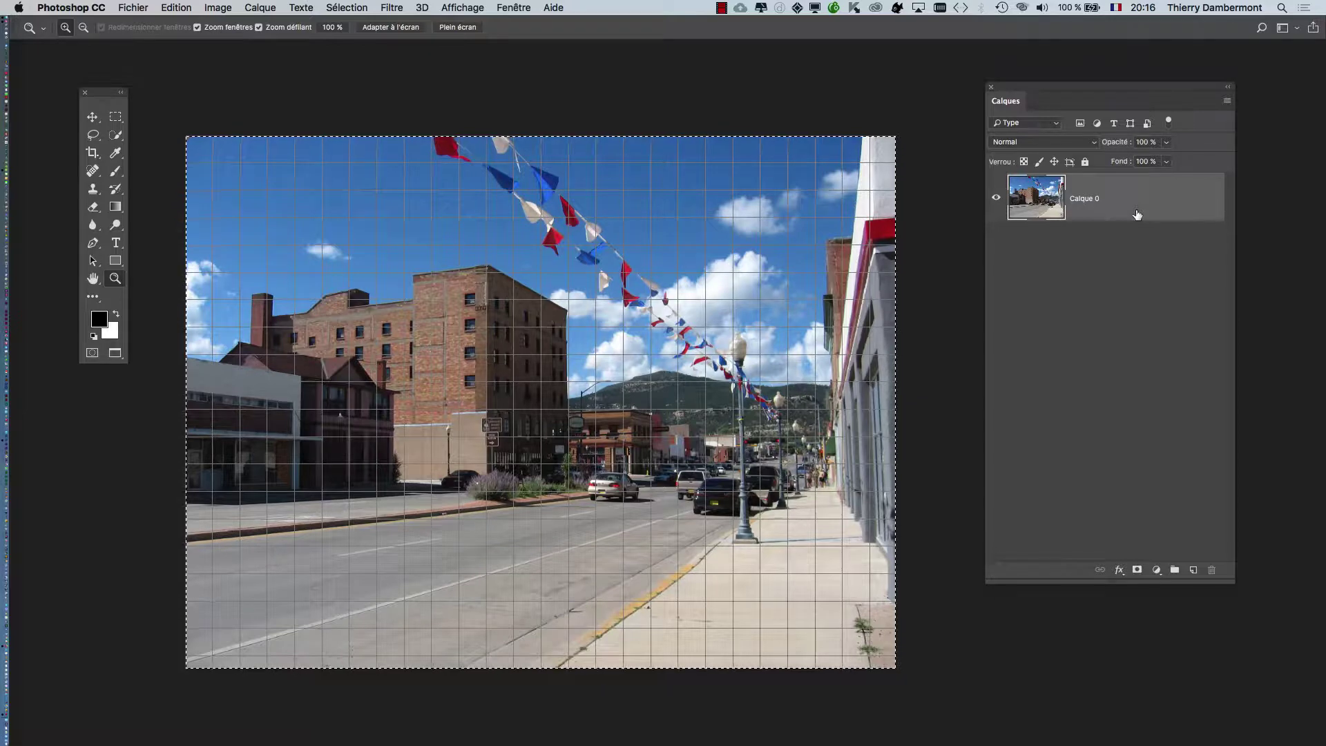
key(super+t)
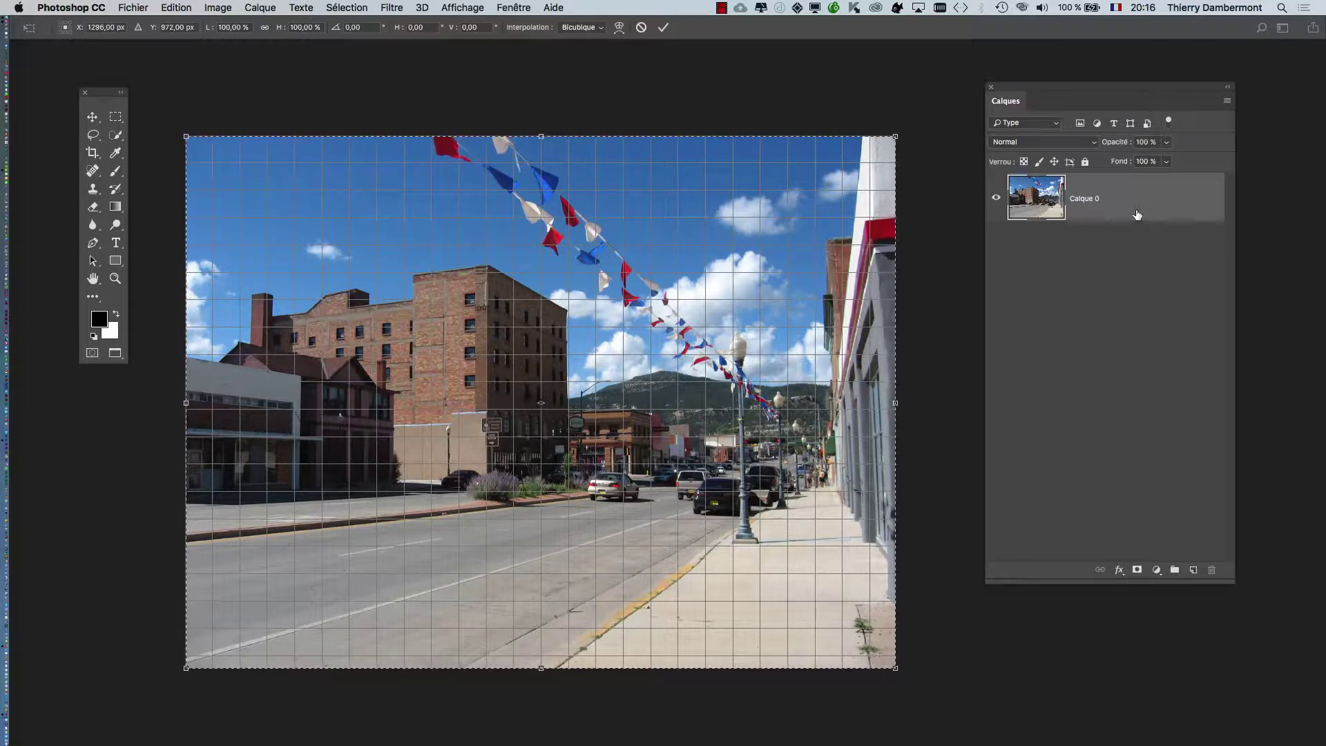
key(Return)
key(z)
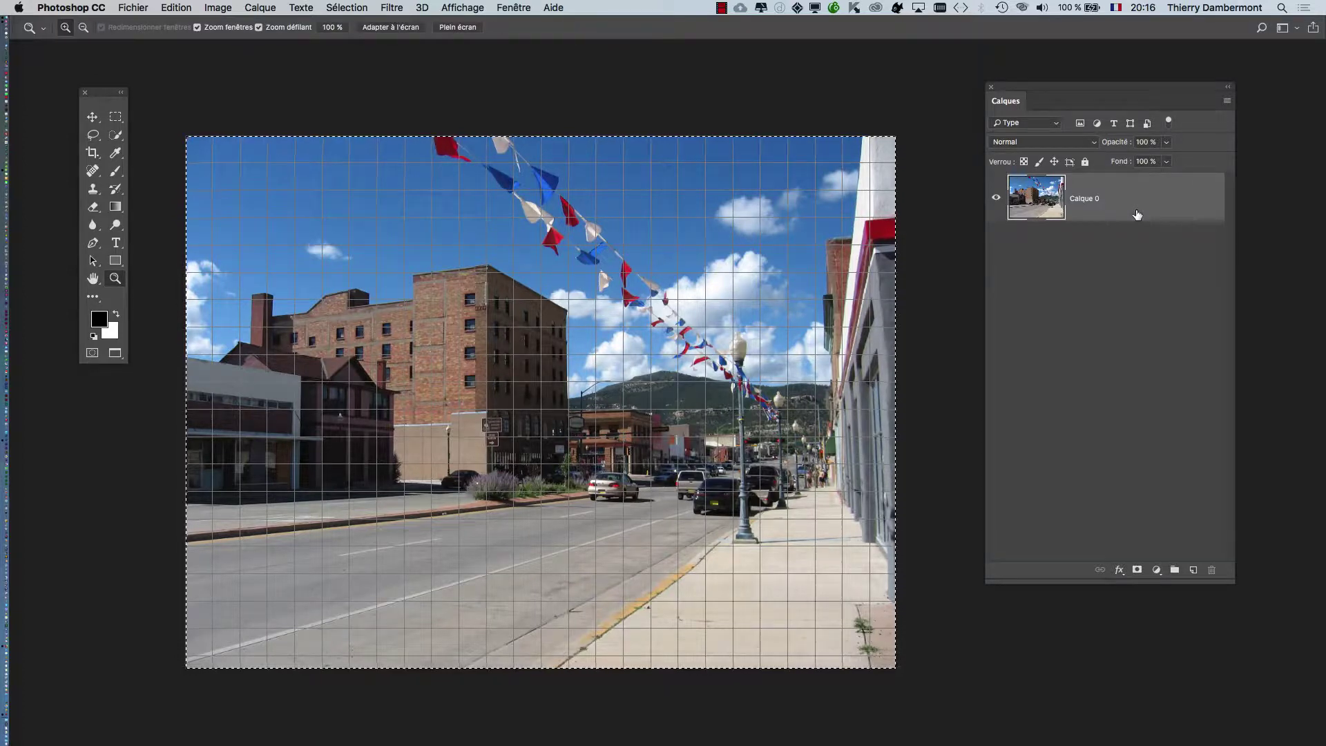
key(super+d)
Correct the perspective of Calque 0 by distorting its two upper corners outward against the grid, apply the transform, and activate the Move tool
key(super+t)
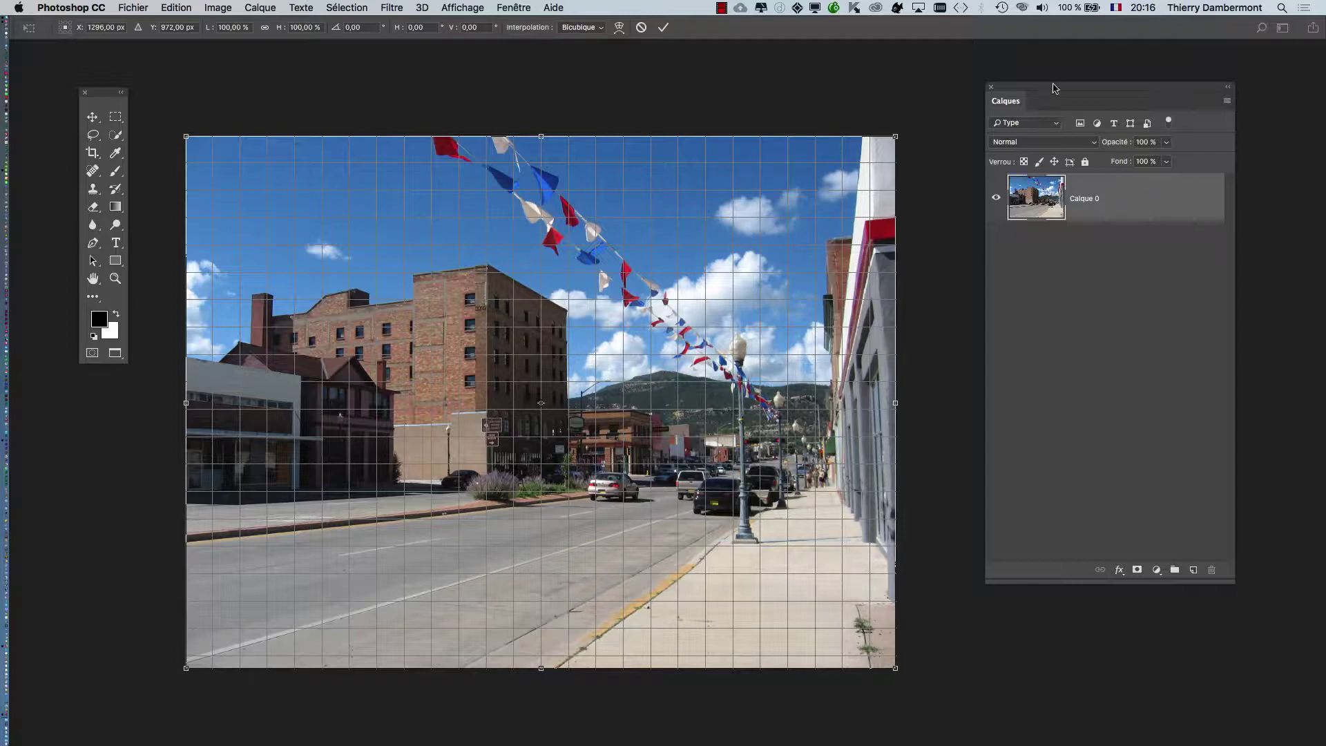
drag(1053, 88, 1116, 108)
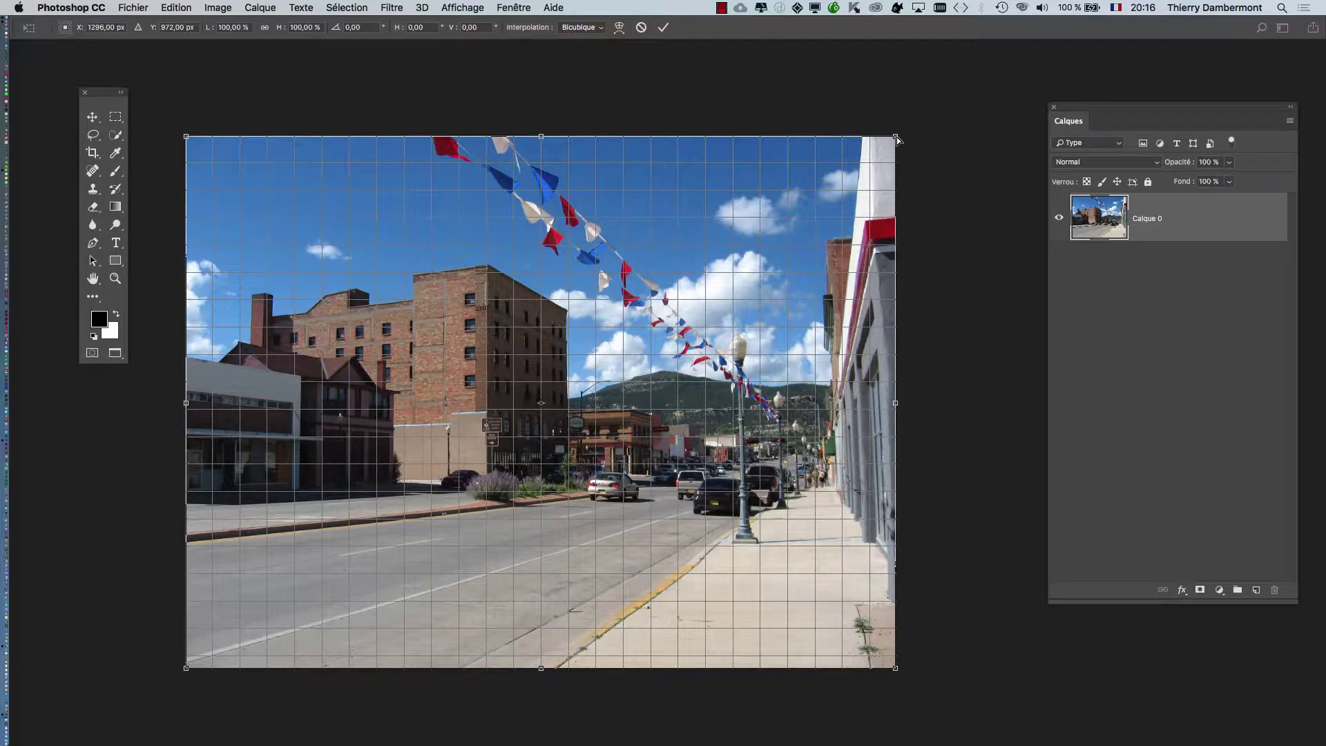
drag(898, 140, 927, 136)
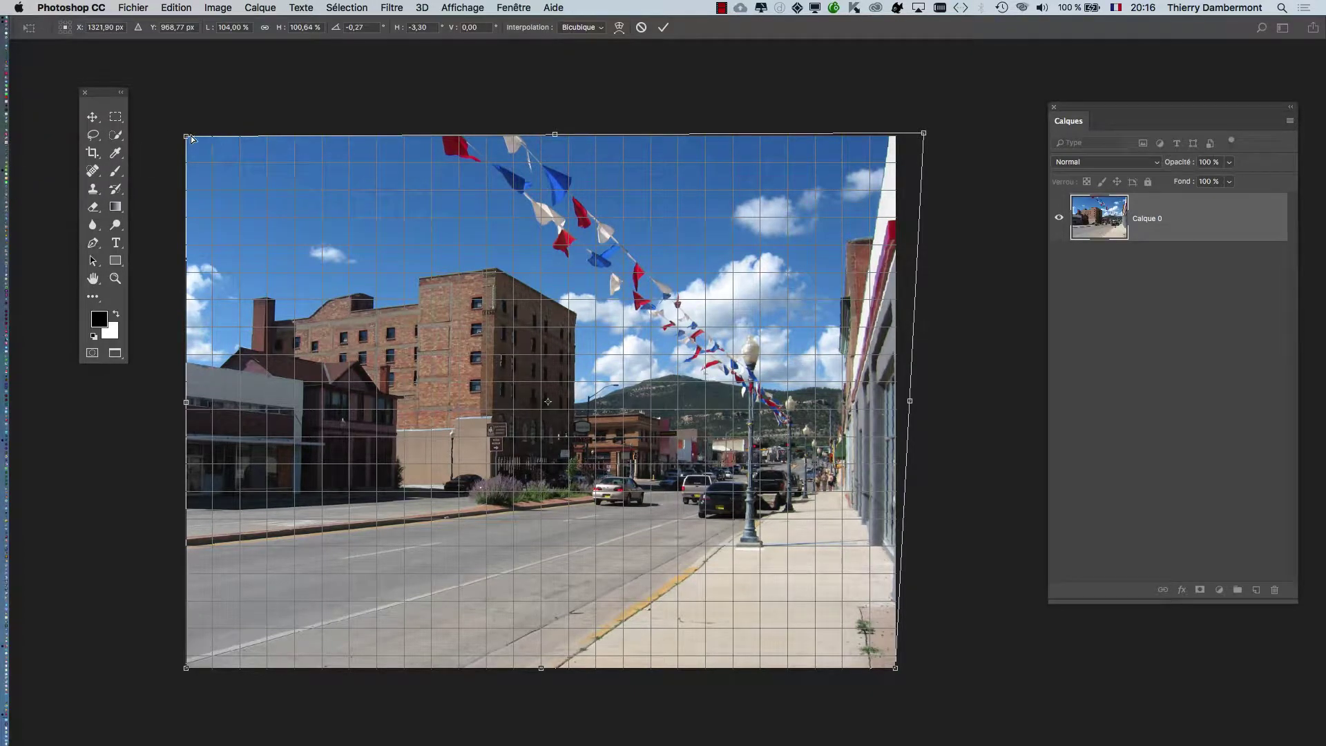
drag(185, 139, 163, 134)
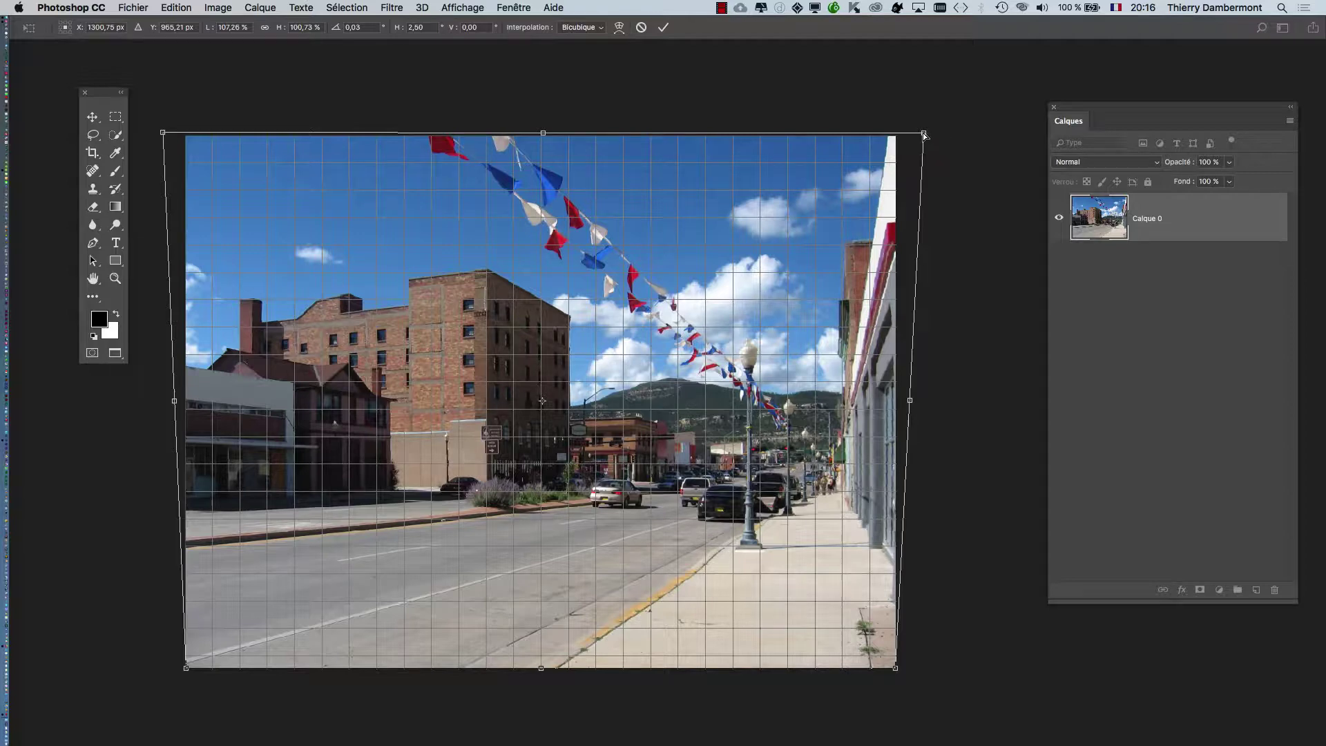
drag(925, 133, 935, 133)
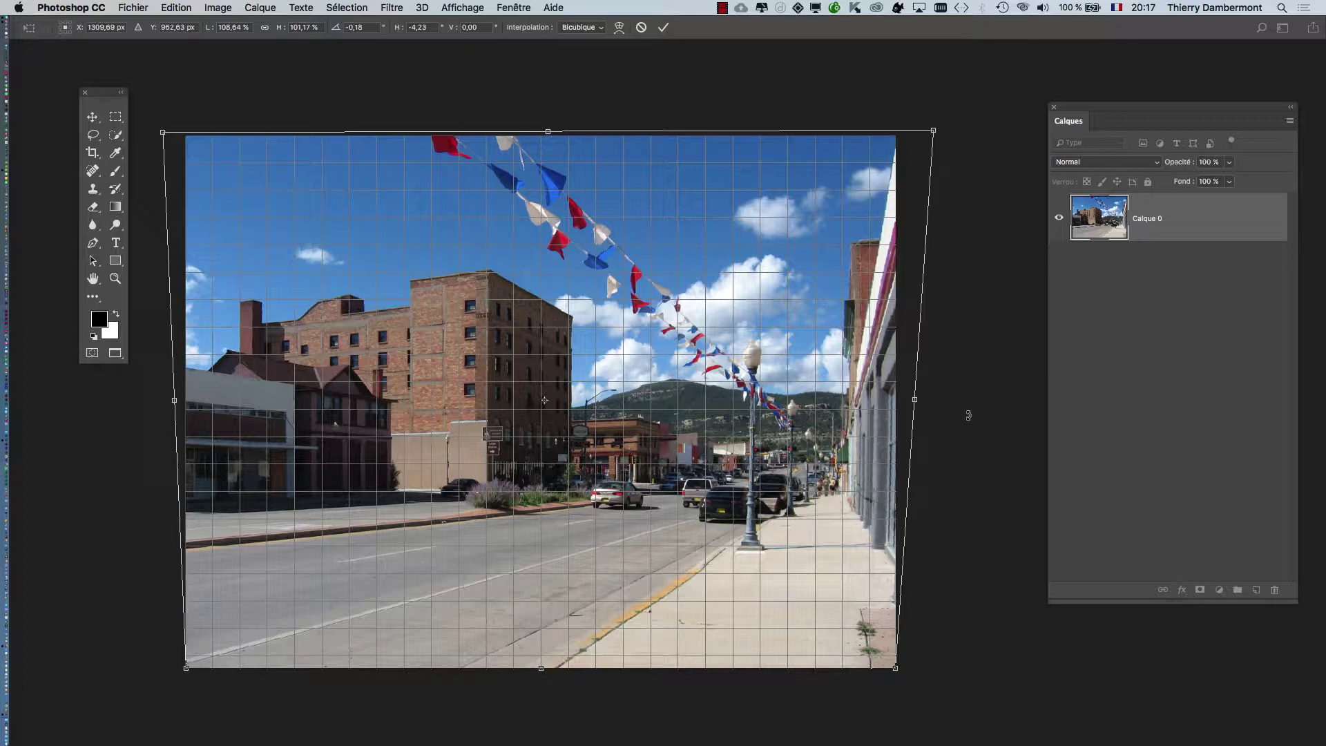
click(663, 27)
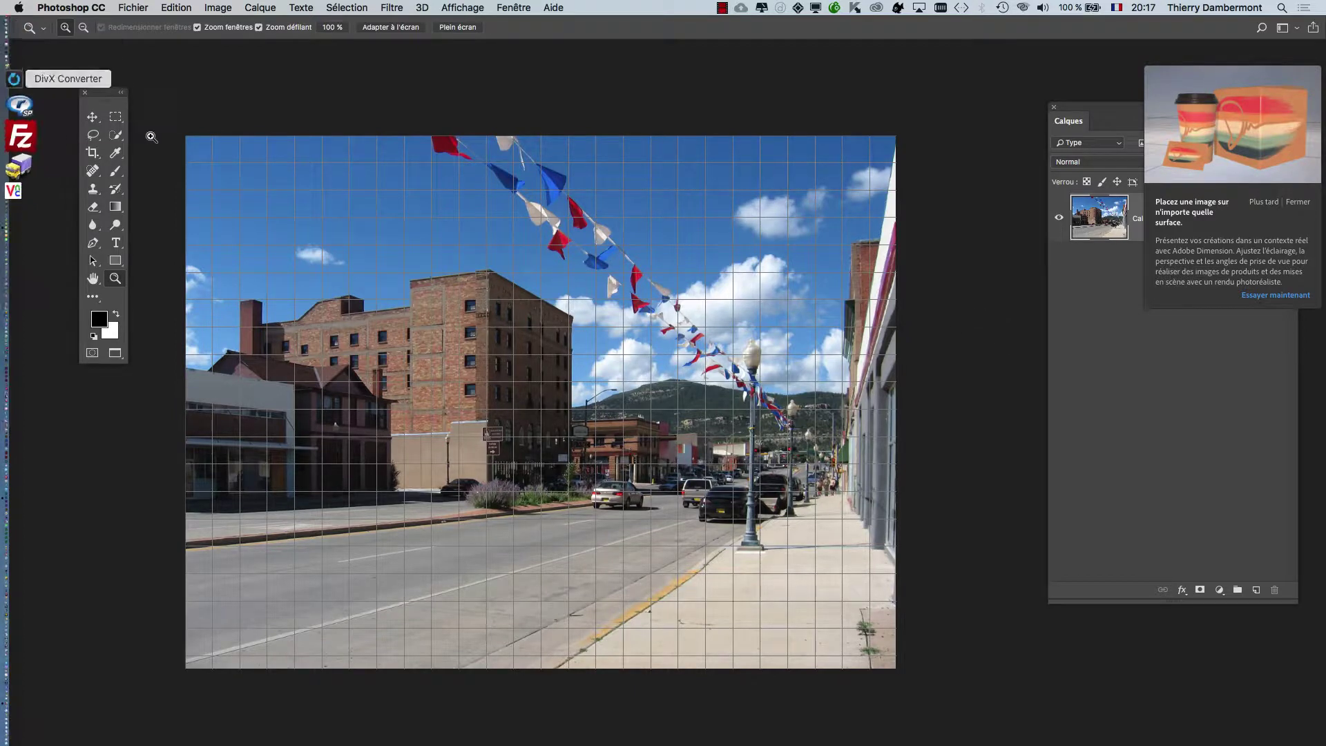
click(92, 117)
click(191, 103)
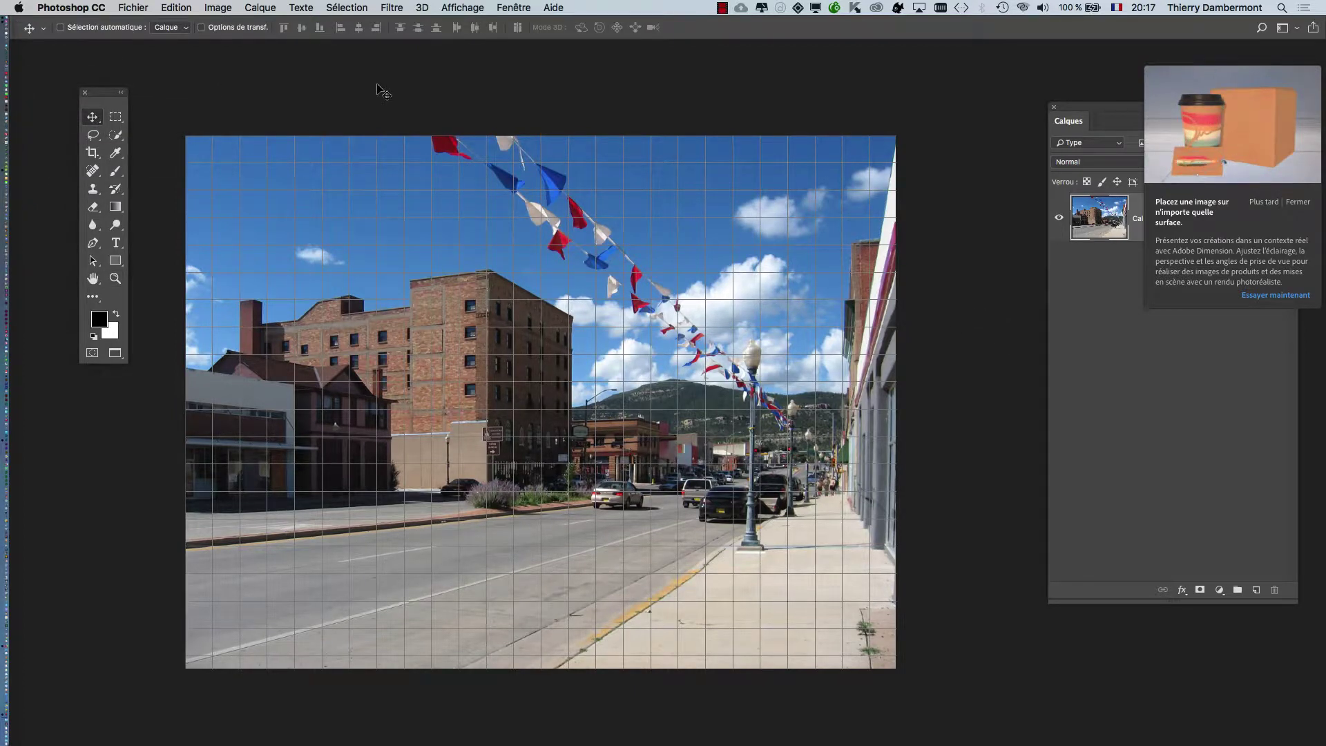
Switch to Firefox and search Google for "objectif à décentrement"
key(super)
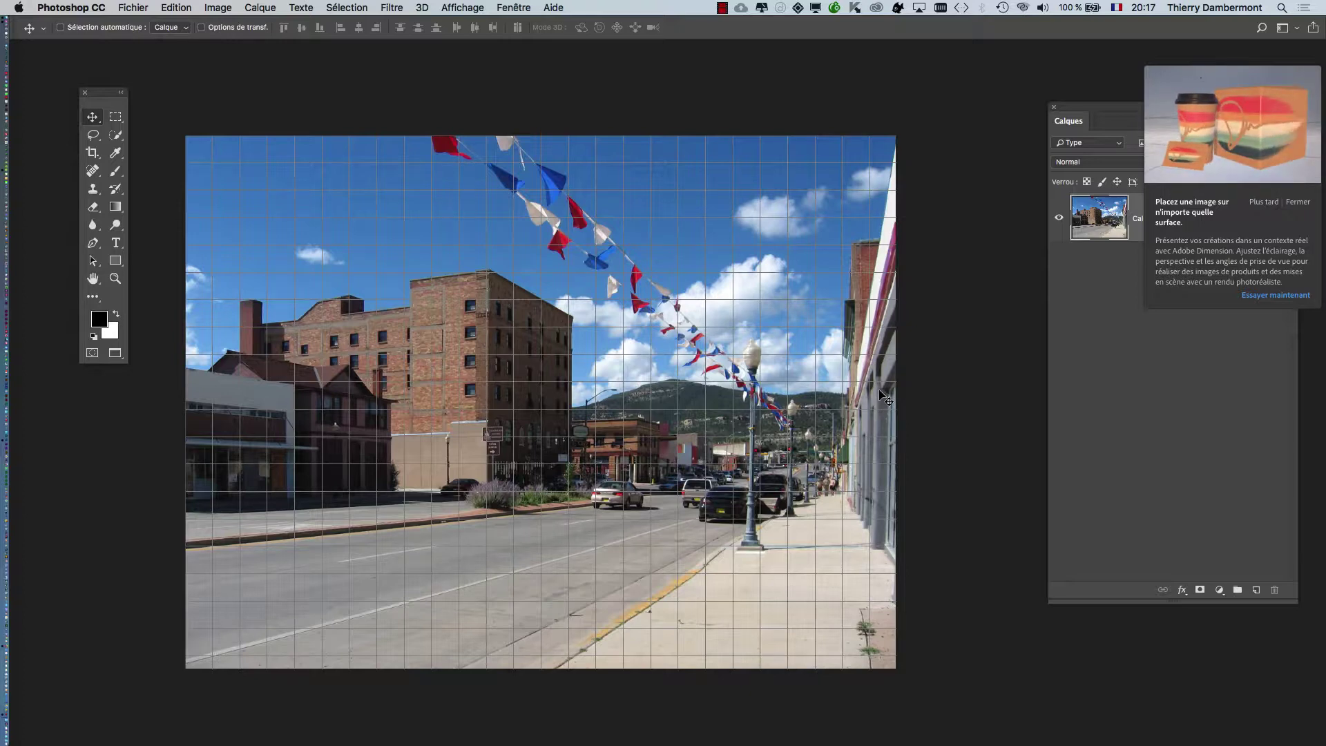
mouse_move(2, 616)
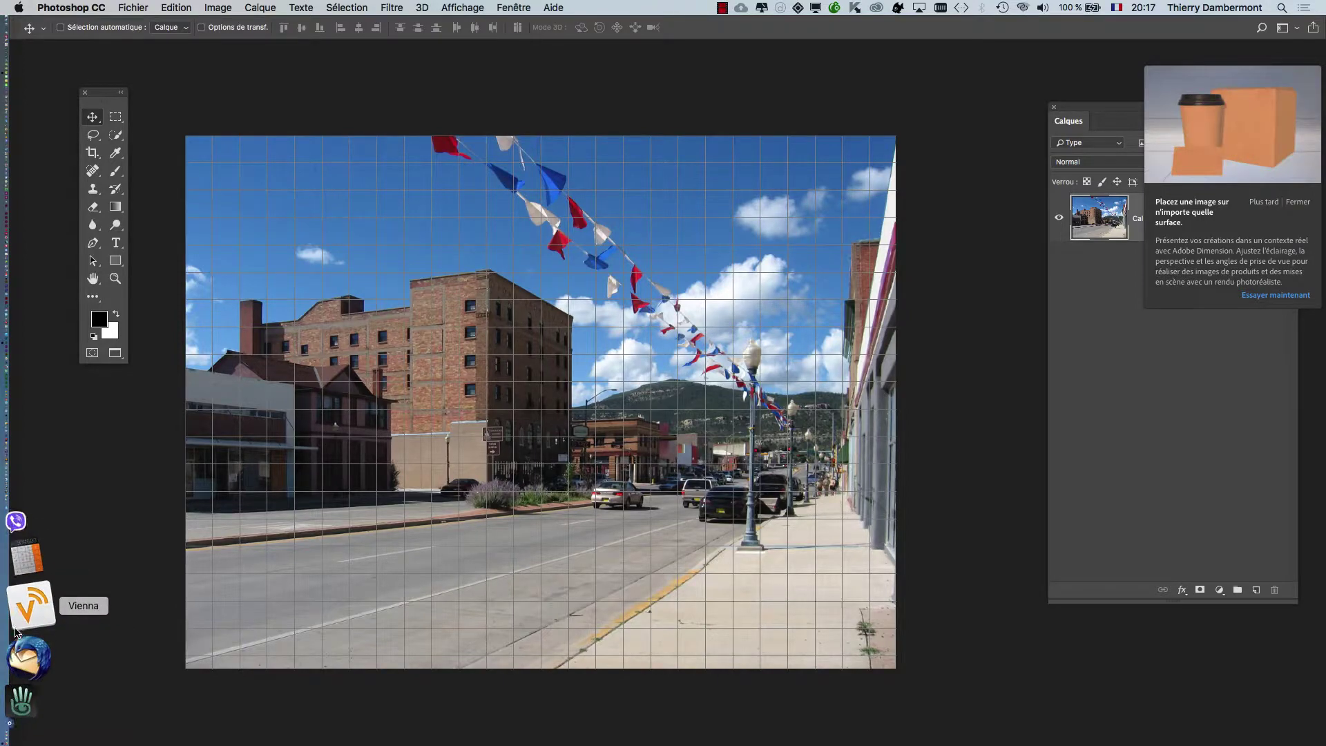
click(26, 649)
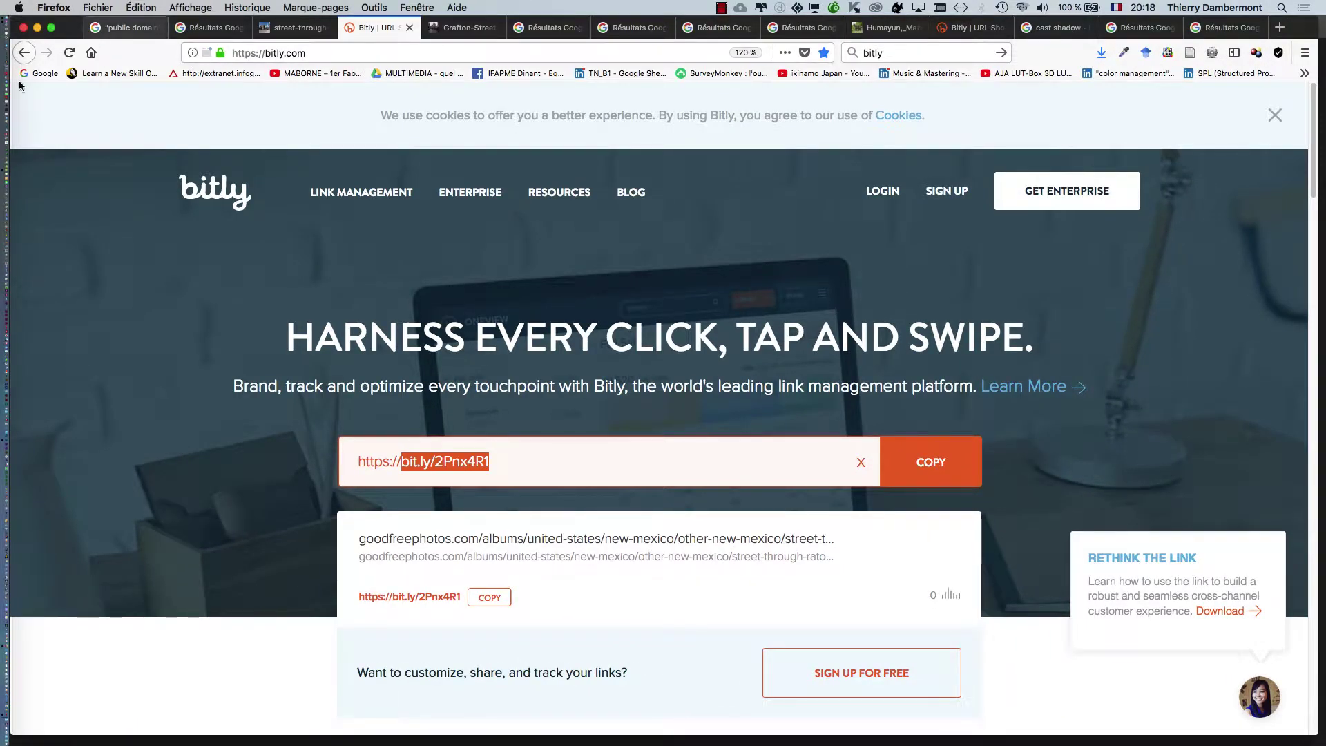
click(40, 72)
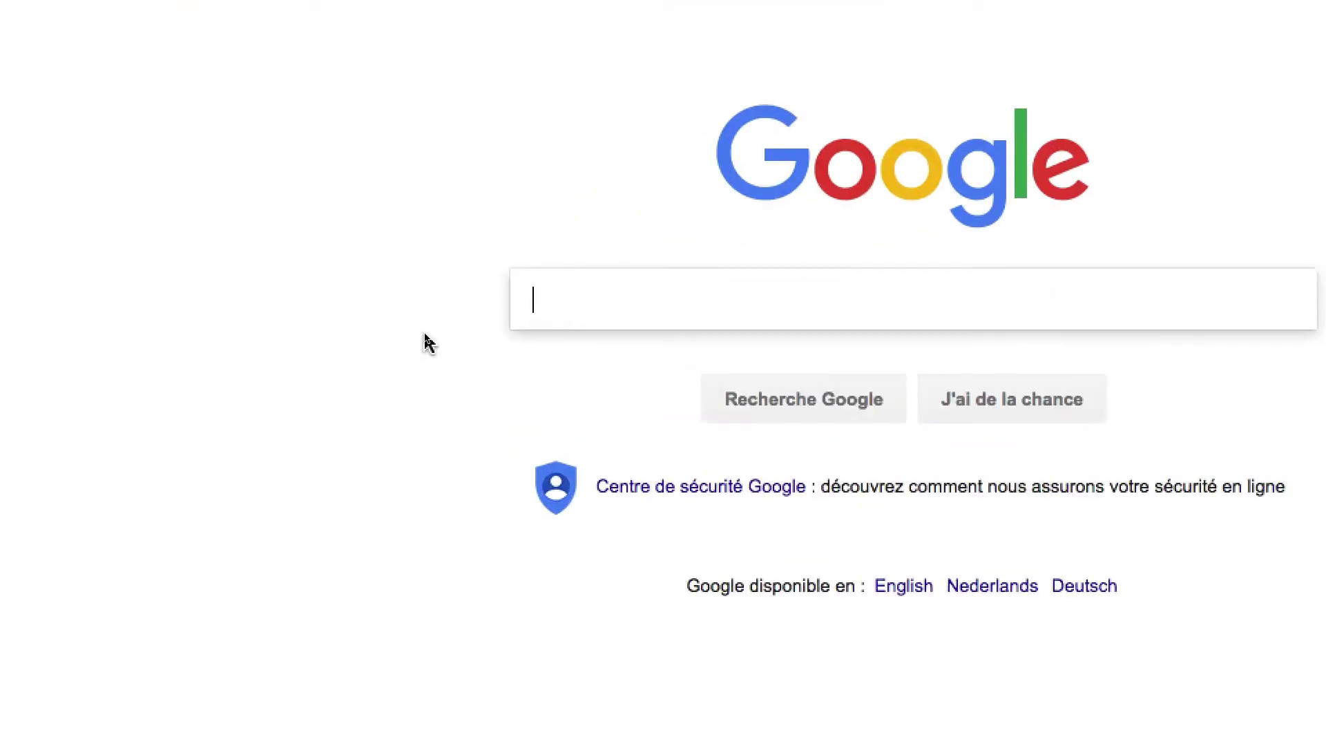
click(527, 323)
text(obje)
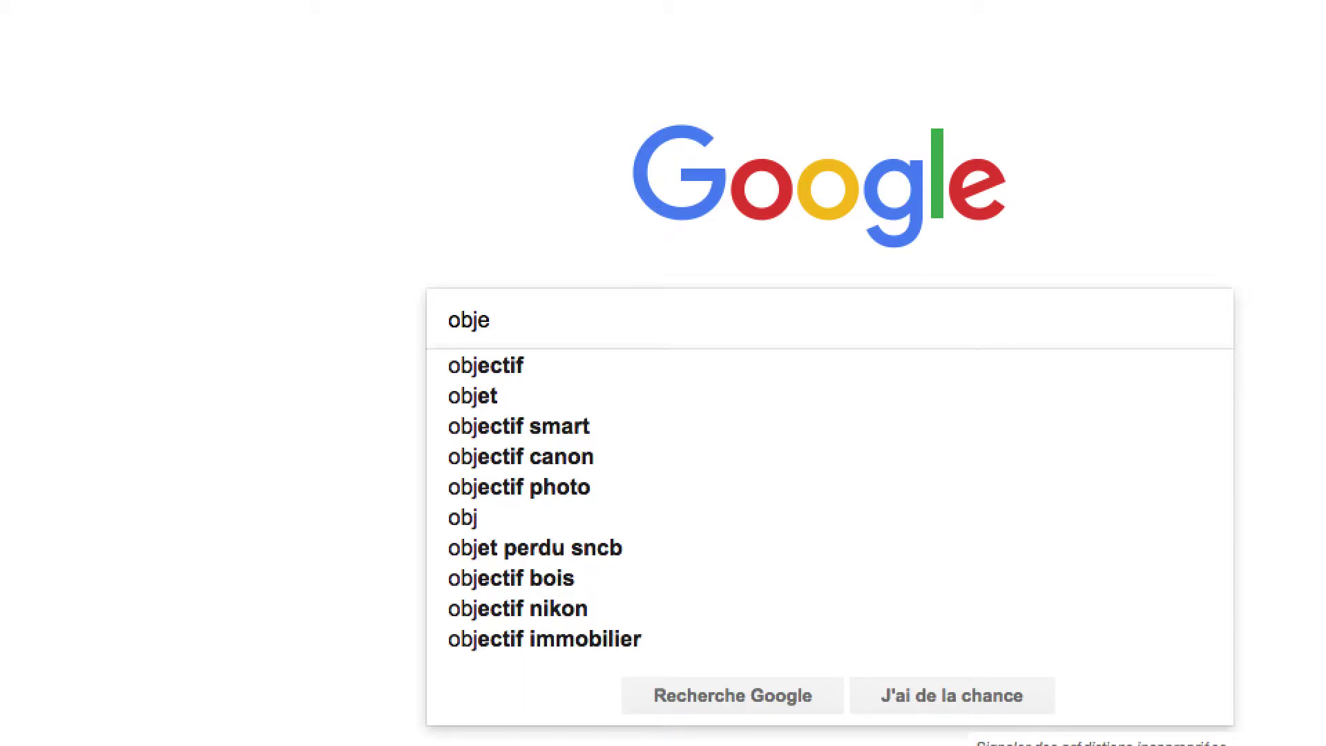
text(ct)
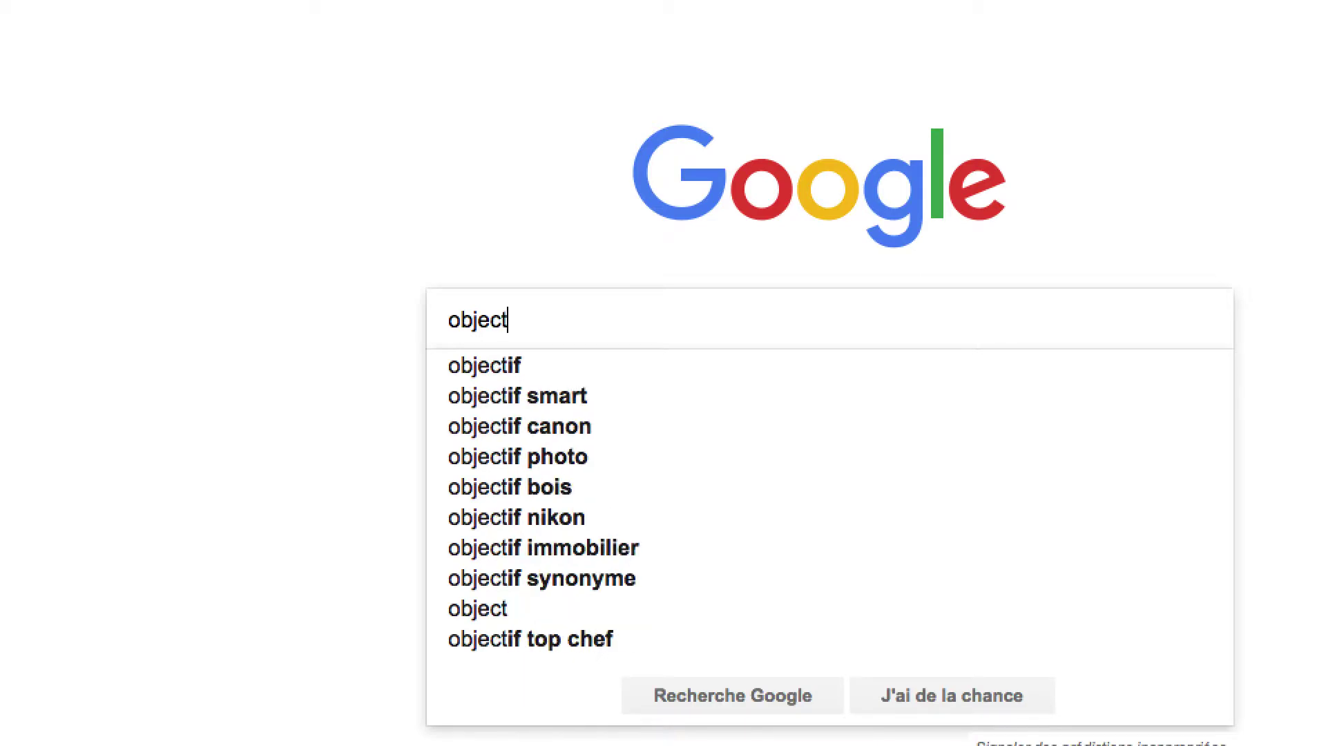
text(if à décentrement)
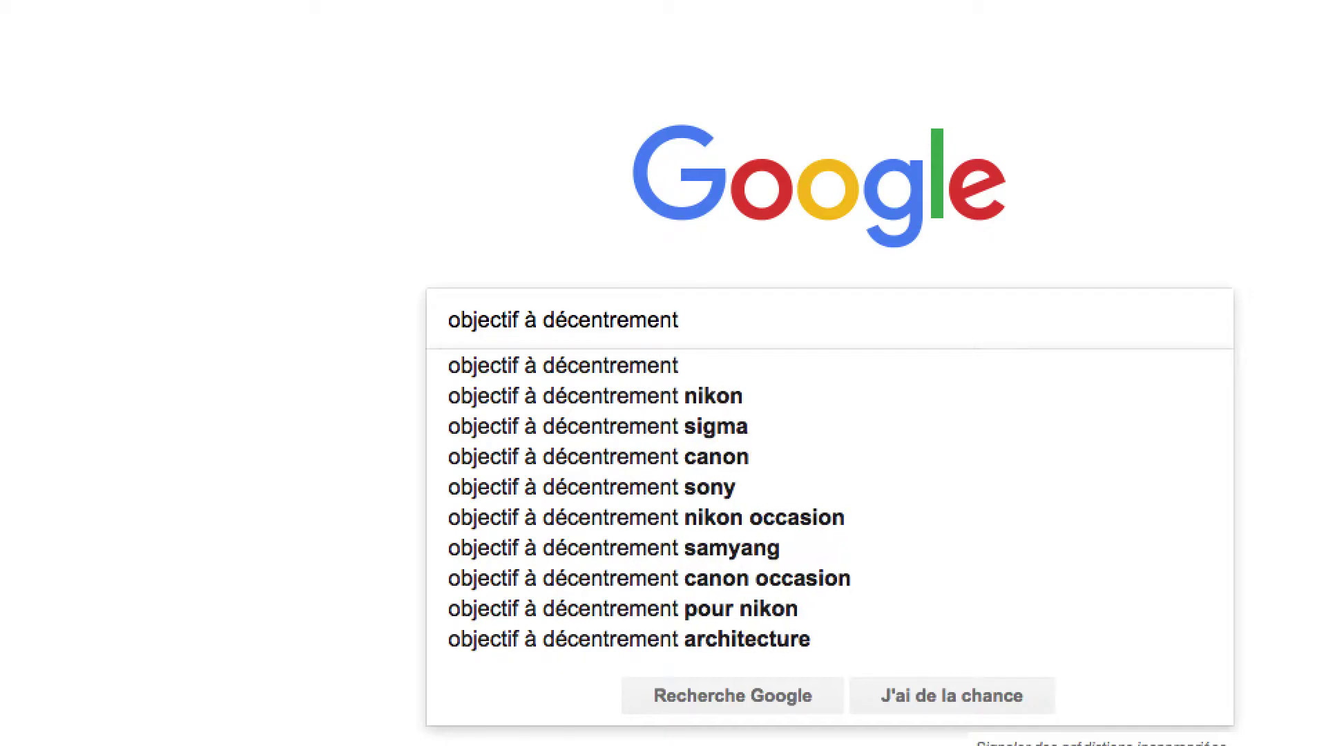
key(Escape)
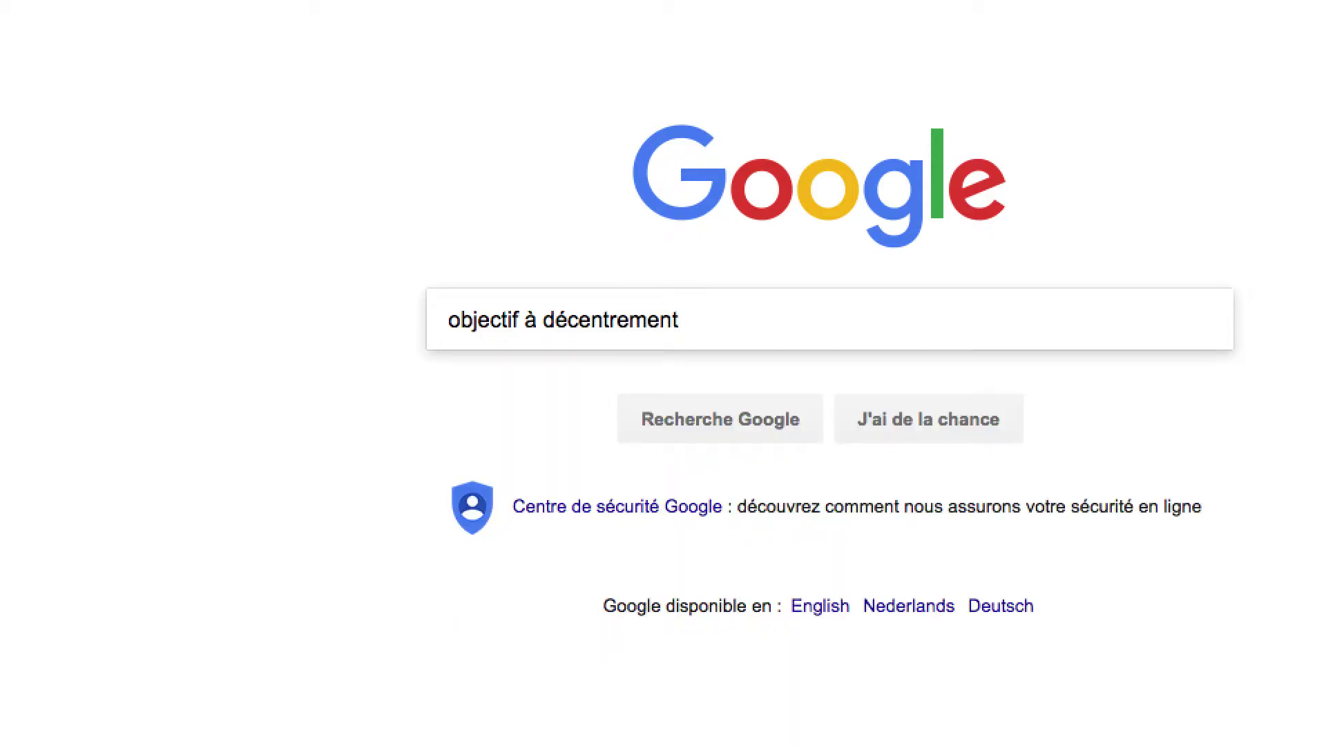
key(Return)
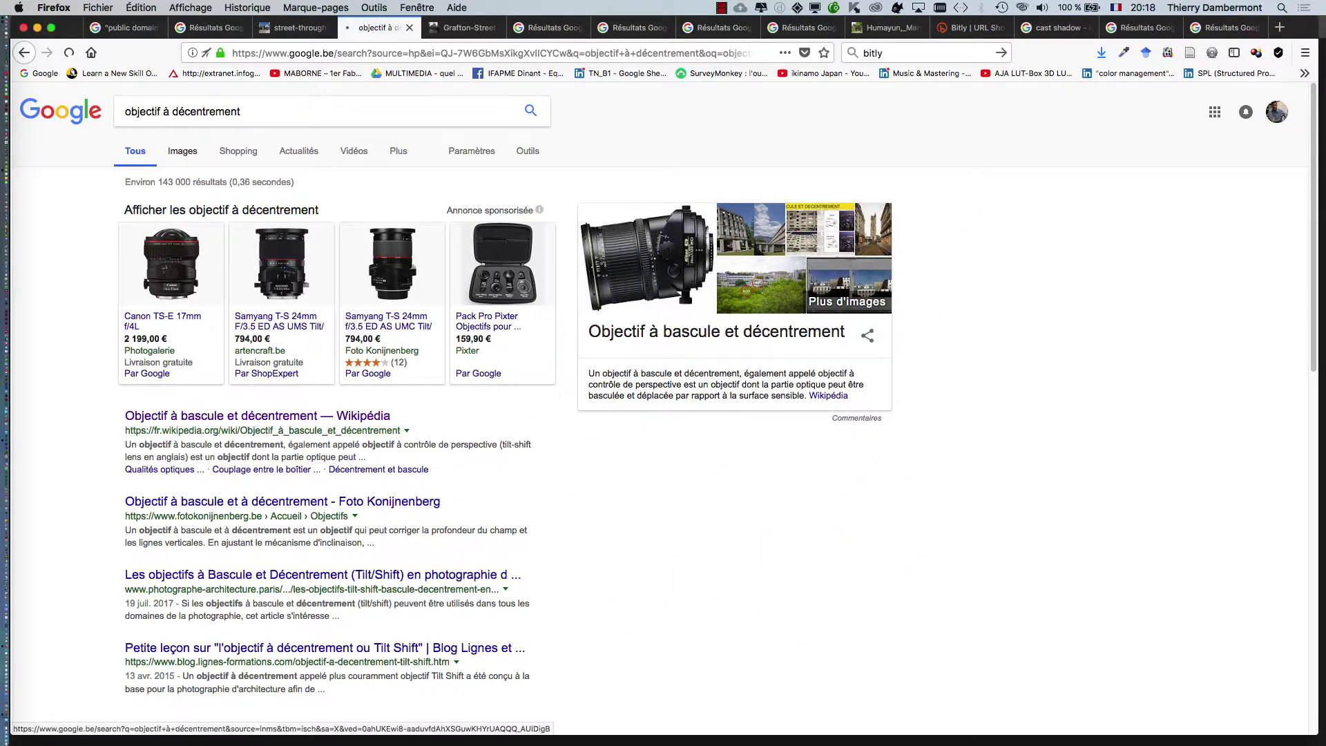
Show the image results enlarged to 150 % and examine the tilt-shift lenses and the comparison photos with and without shift
click(183, 151)
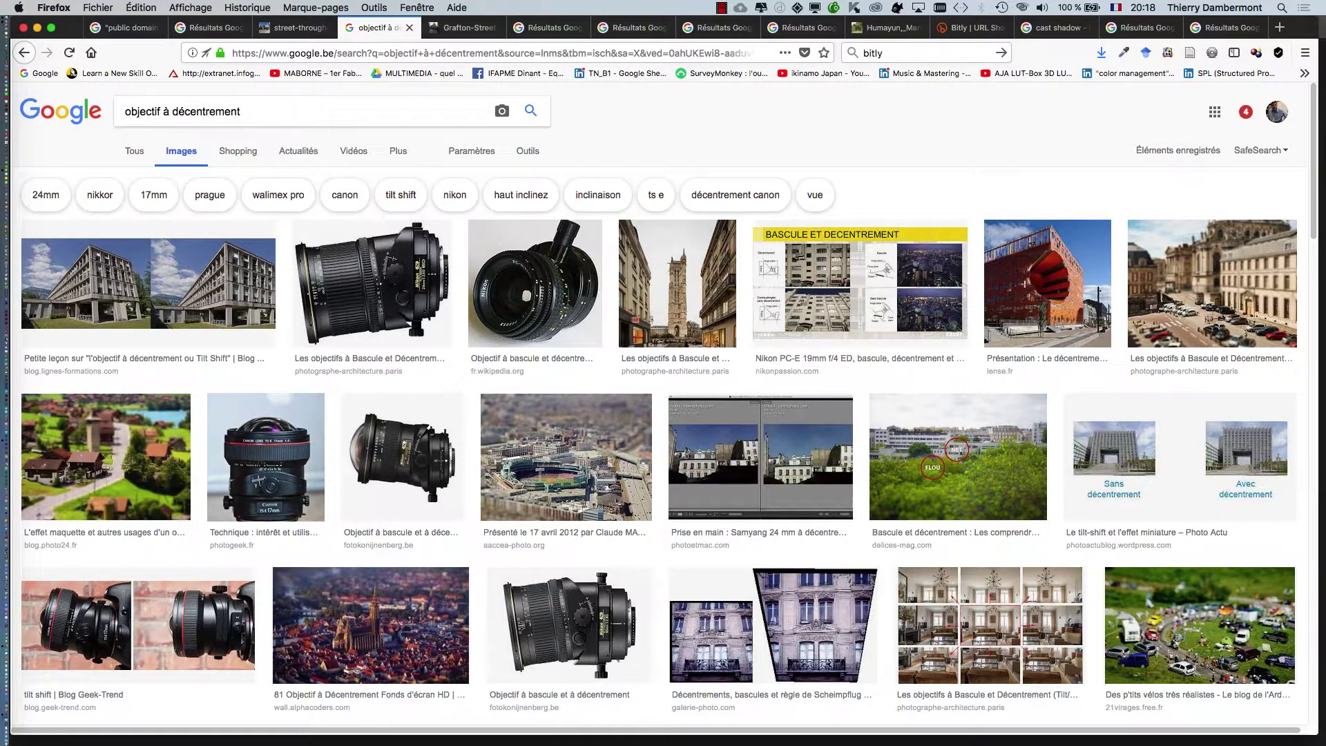
scroll(138, 607, down, 2)
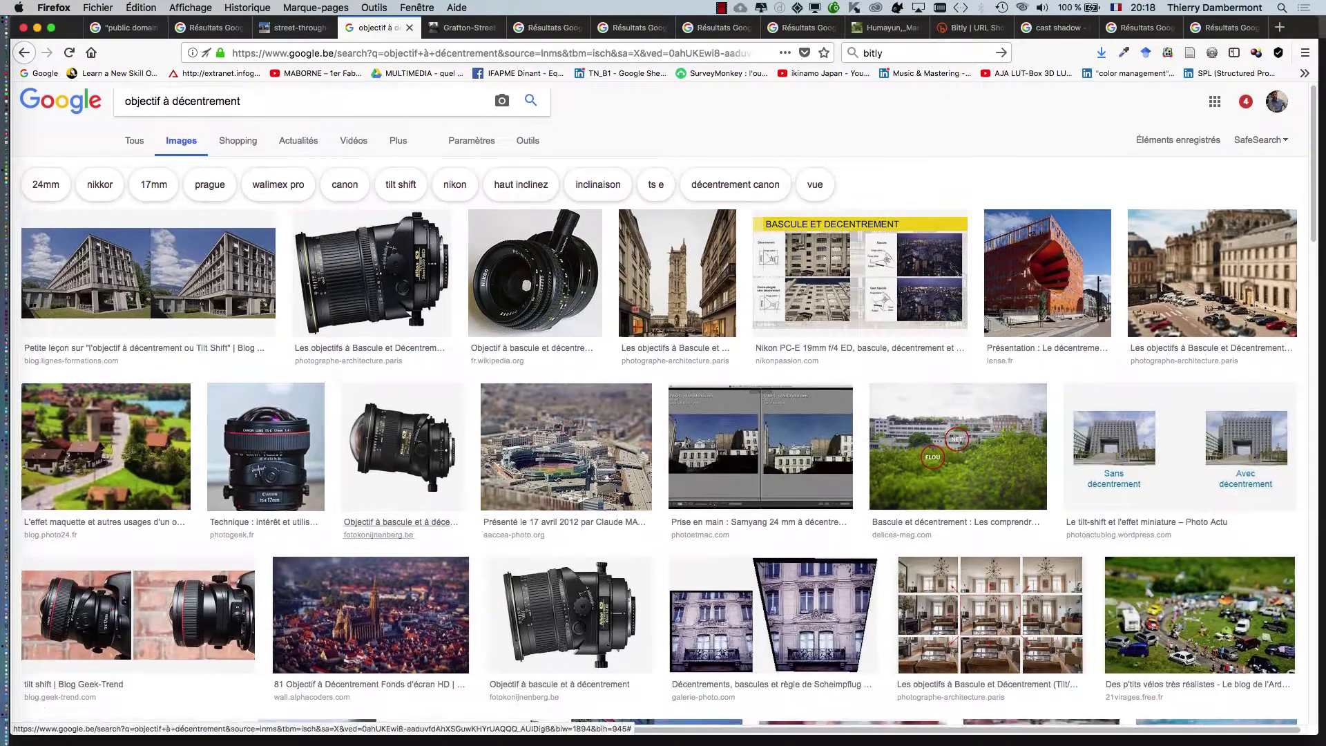
key(super+plus)
key(super+plus)
key(super+plus)
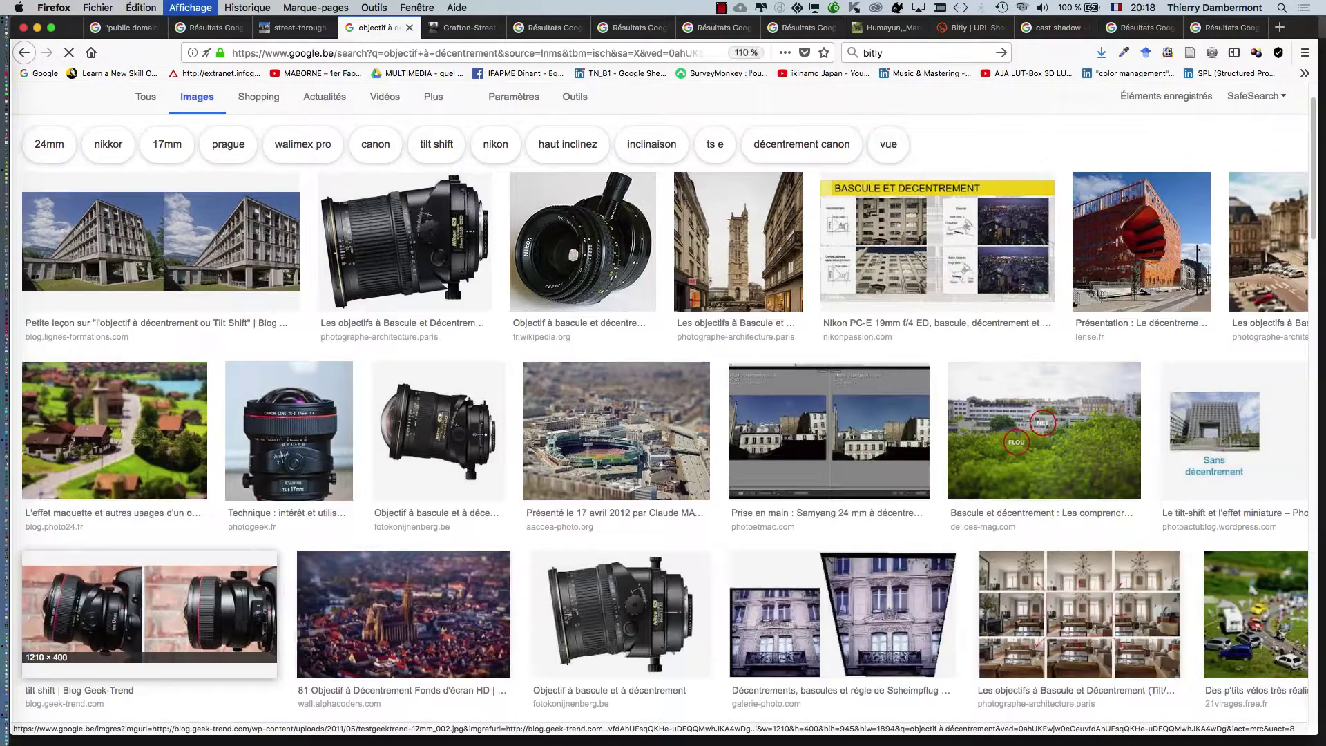
key(super+plus)
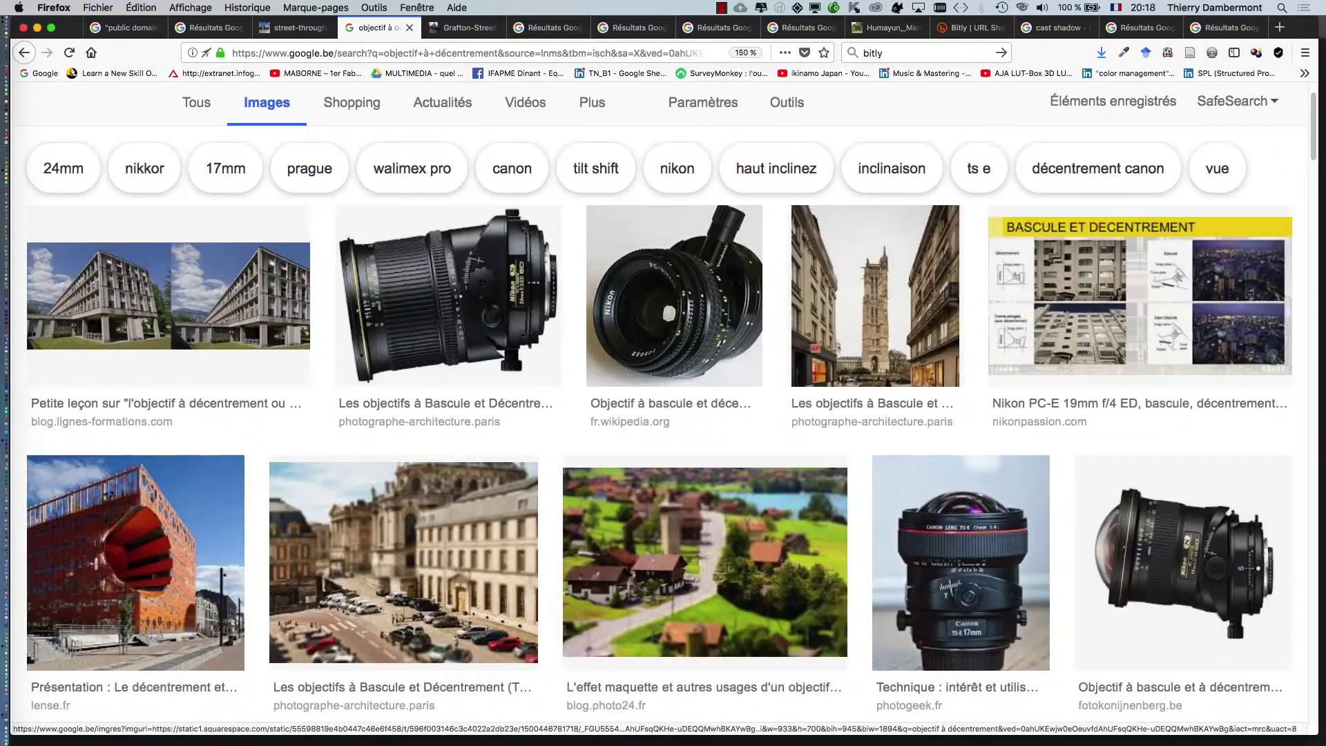
scroll(483, 518, down, 2)
scroll(414, 484, down, 10)
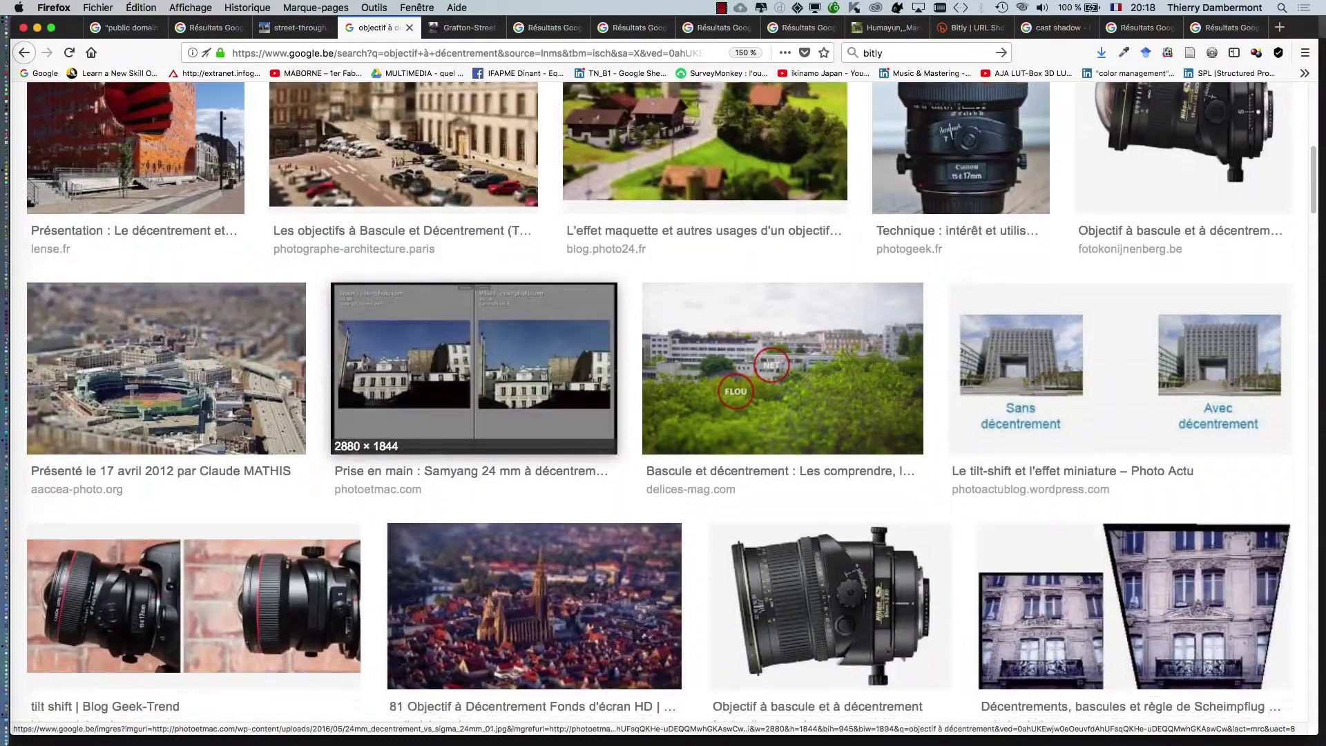
scroll(345, 414, down, 4)
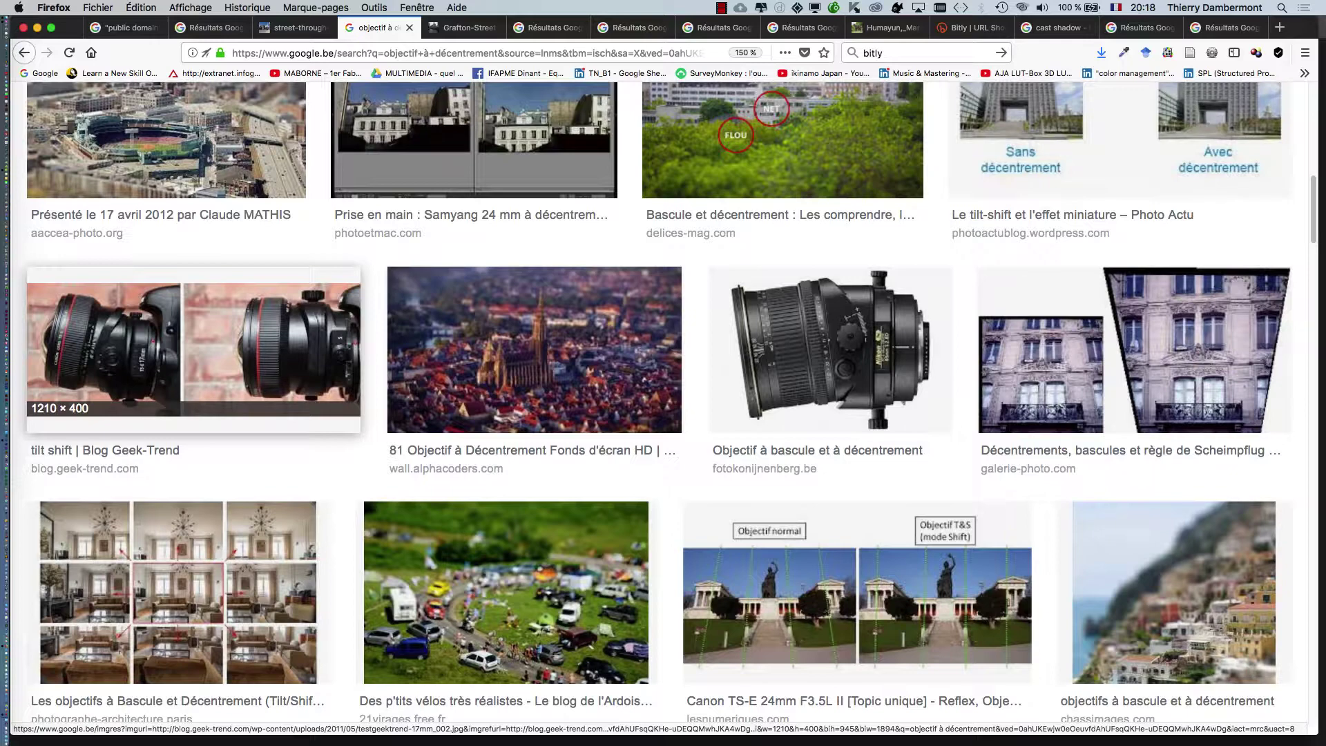
scroll(656, 401, up, 9)
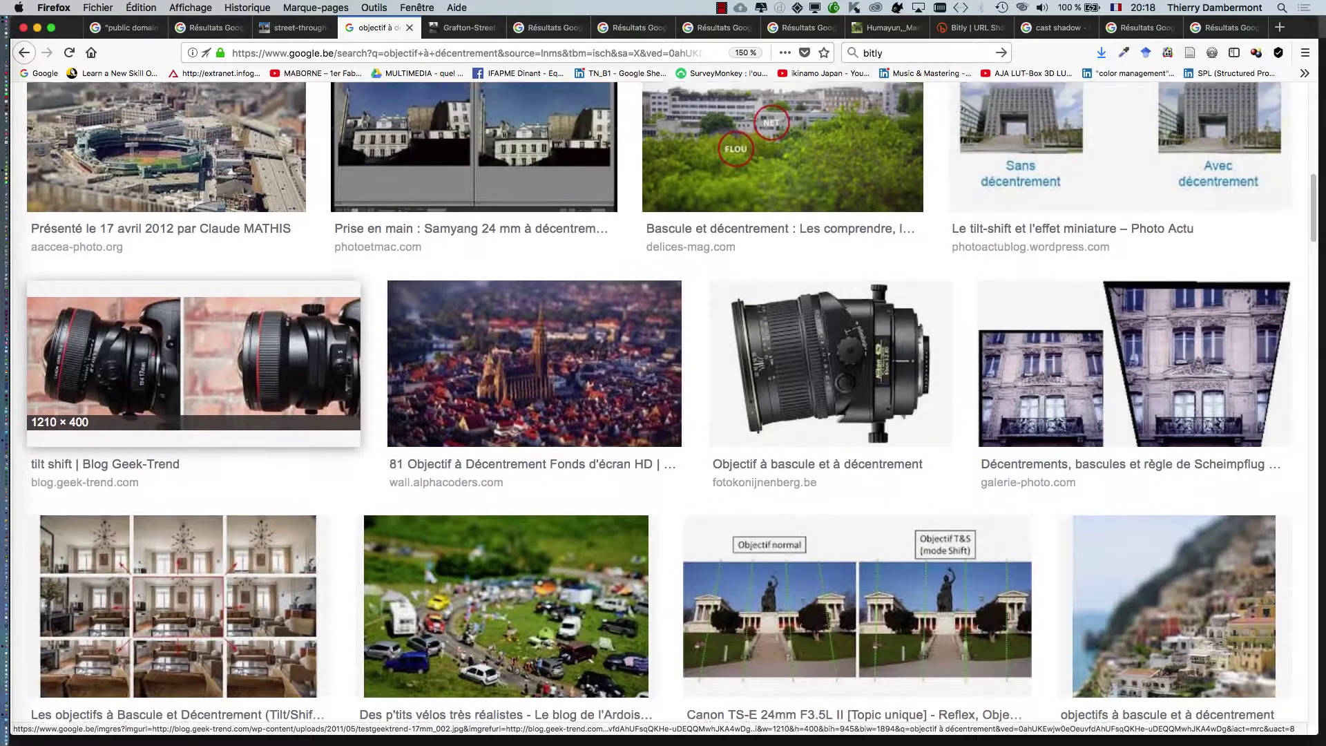
scroll(663, 414, up, 2)
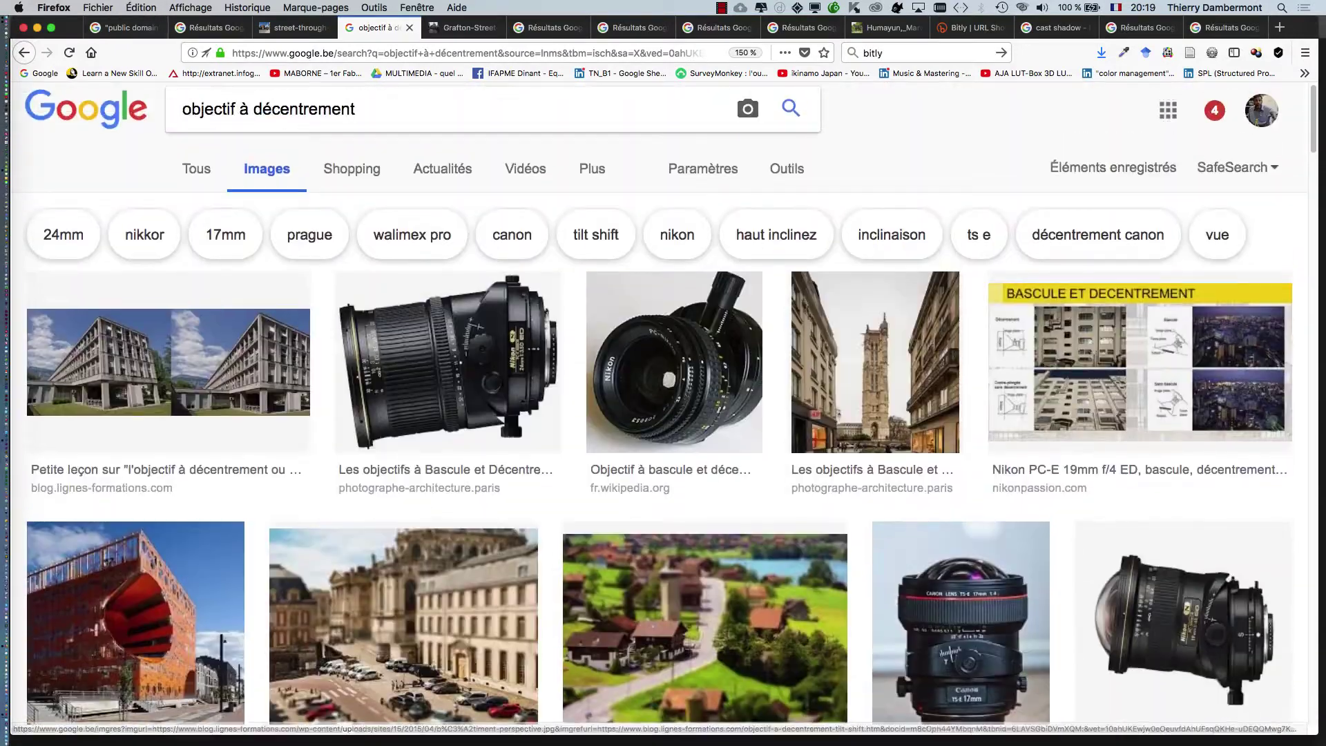
Return to the web results and open the Wikipédia article on tilt-shift lenses, examining the diagrams of how shift is used
key(super+Left)
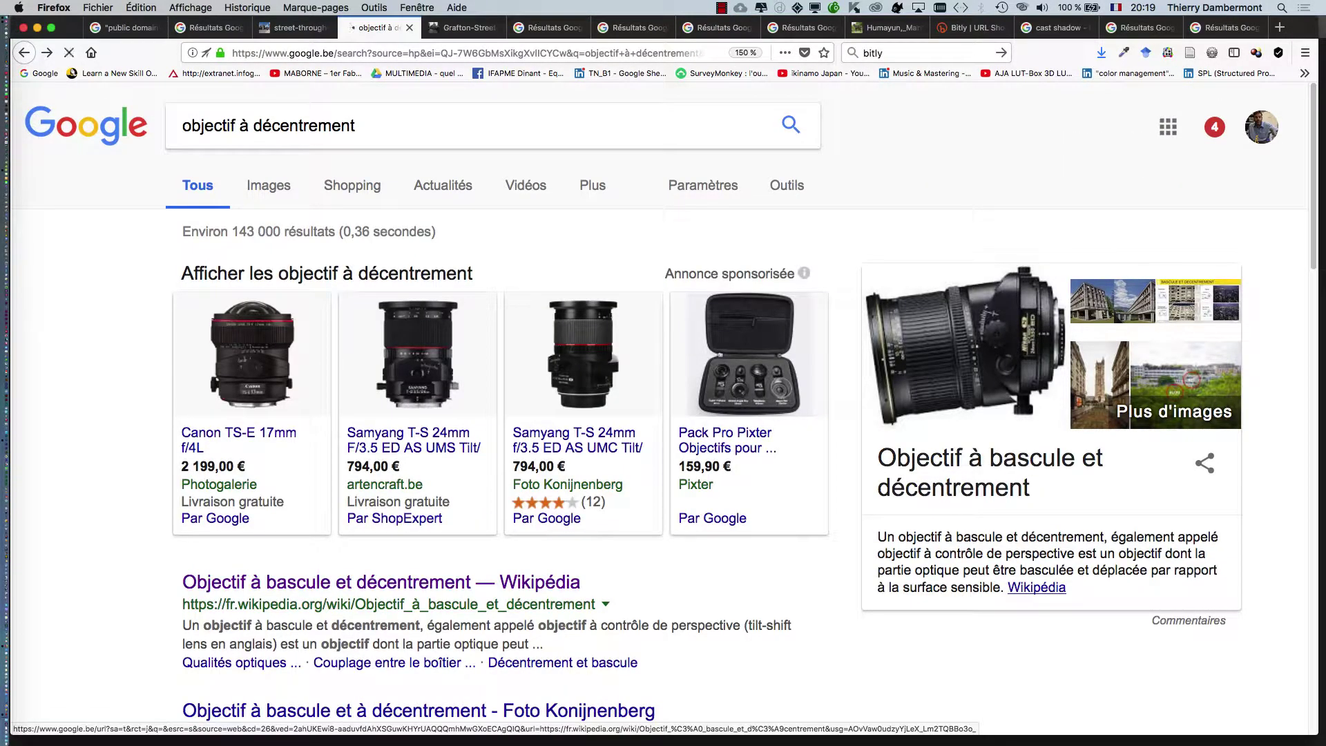
click(380, 582)
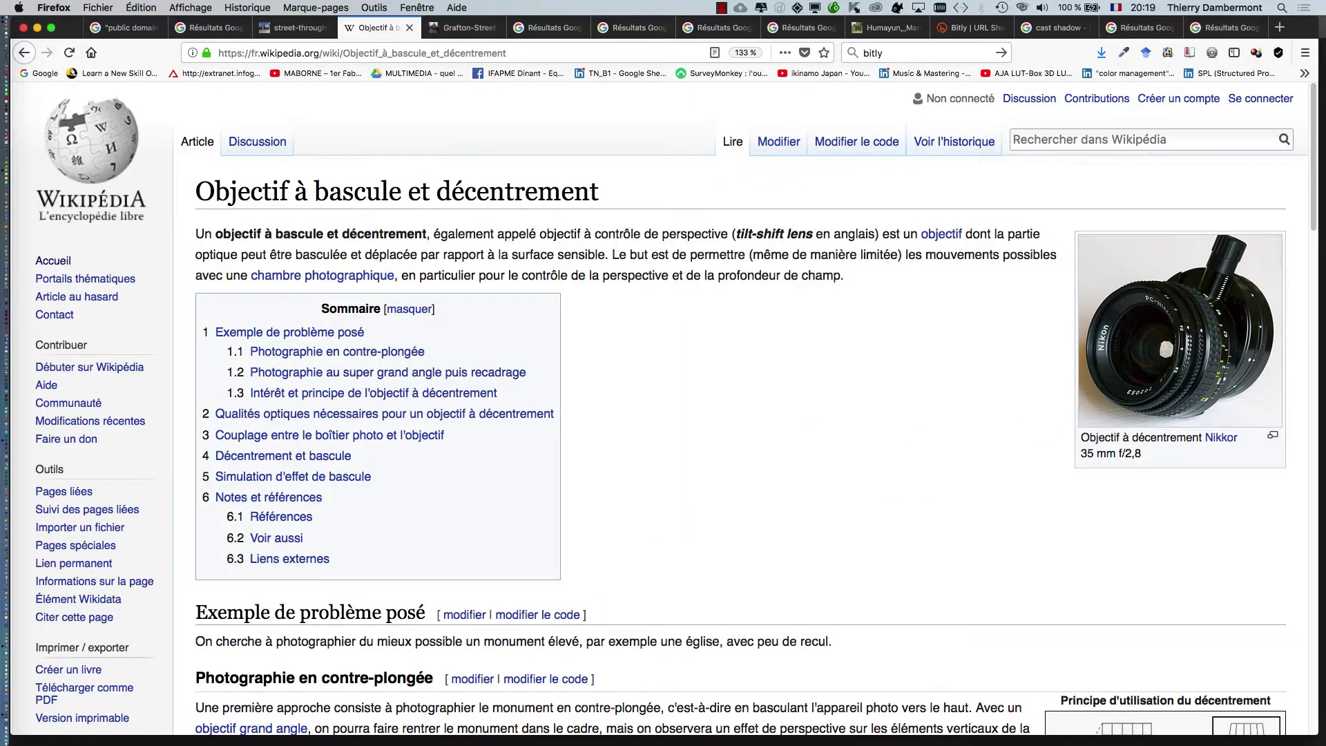
scroll(691, 414, down, 5)
scroll(663, 408, down, 10)
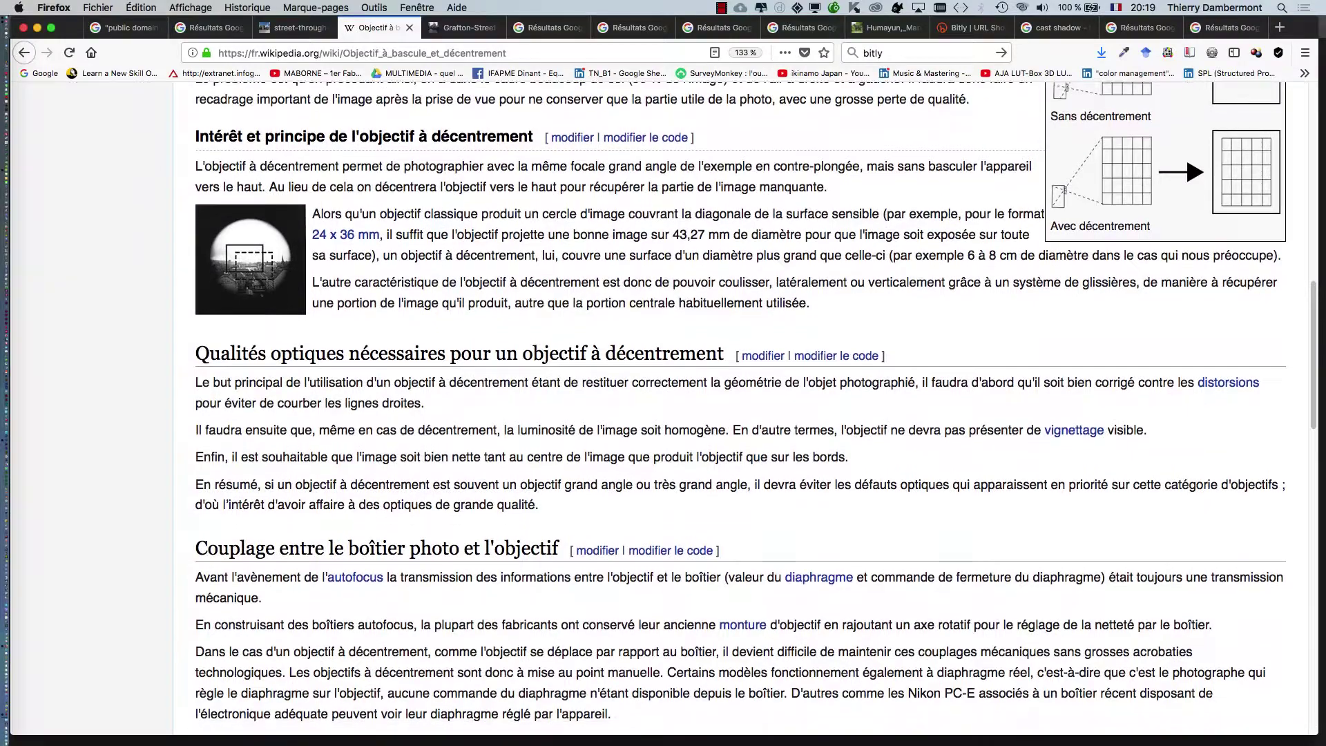
scroll(741, 408, up, 10)
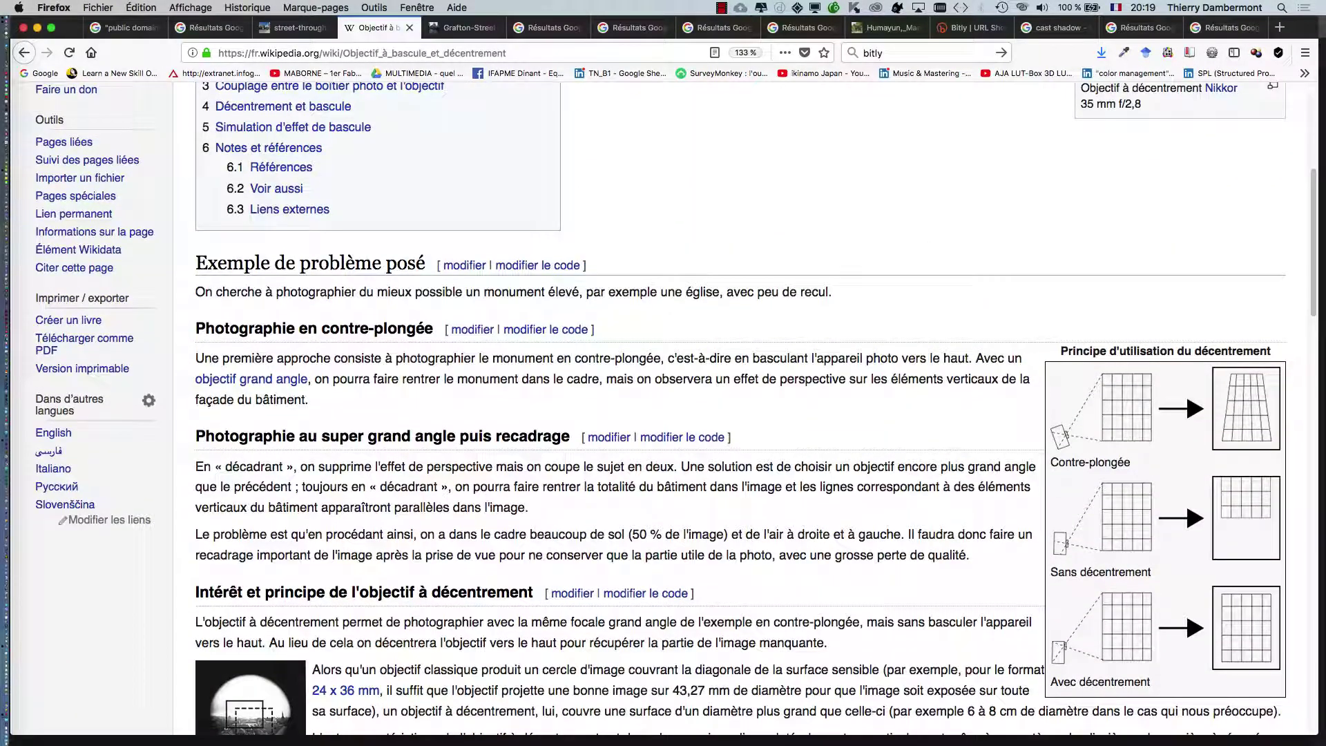